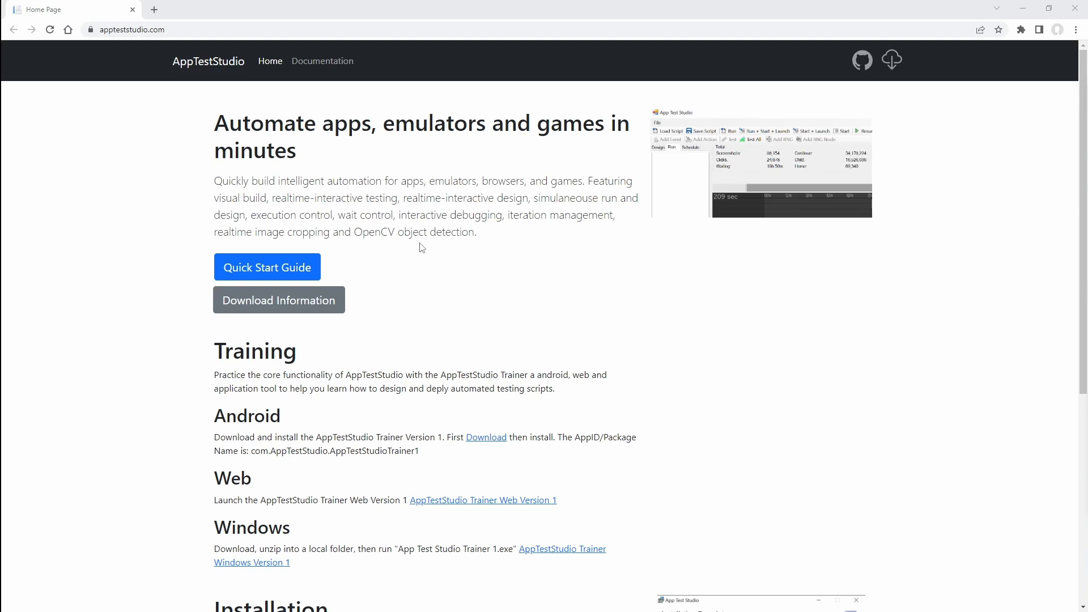
Step: Open the AppTestStudio download information page and review the two options for getting the latest version
click(267, 306)
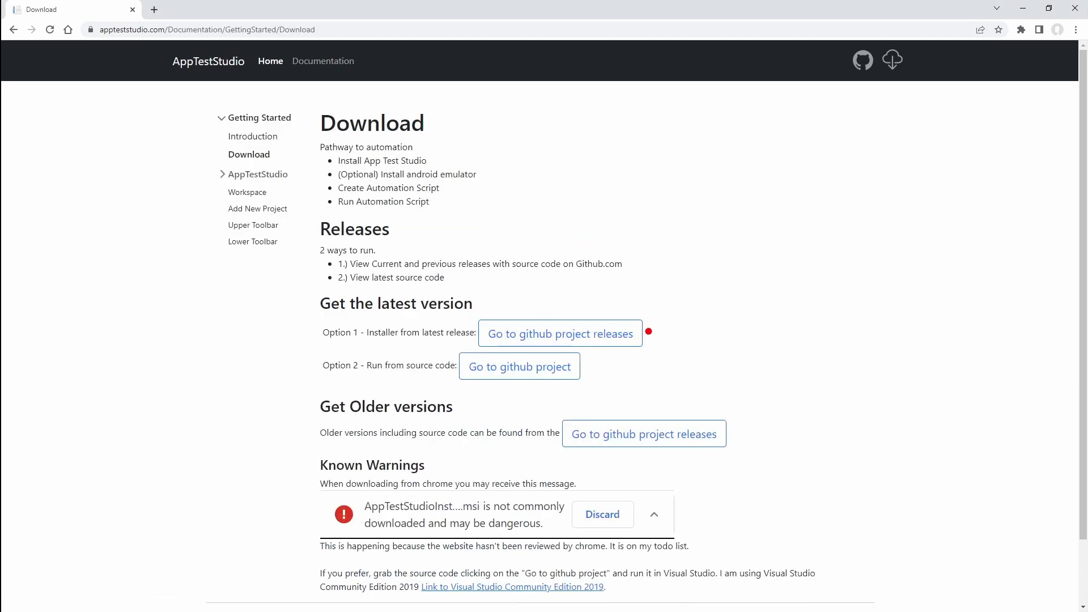
drag(648, 331, 782, 261)
drag(594, 372, 774, 400)
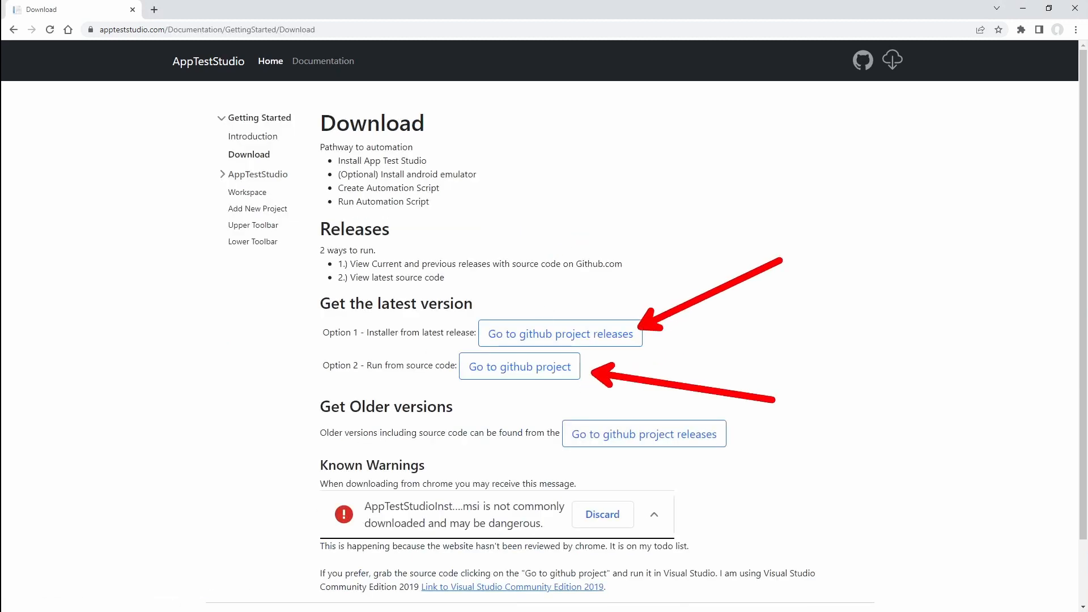
key(Escape)
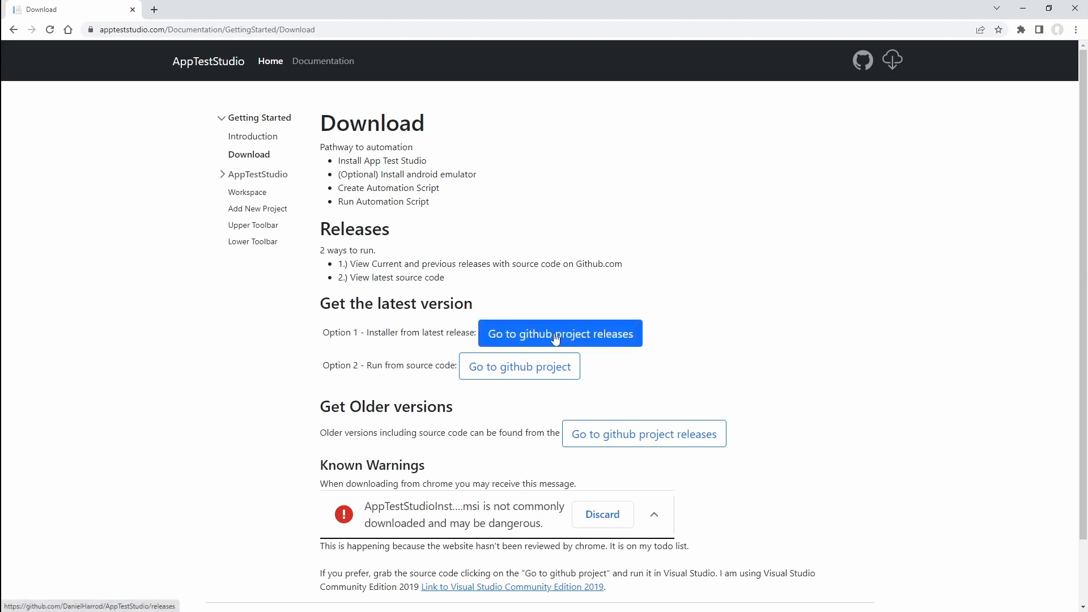
Step: Open the GitHub project releases and locate AppTestStudioInstaller.msi among the v1.0.15 assets
click(555, 338)
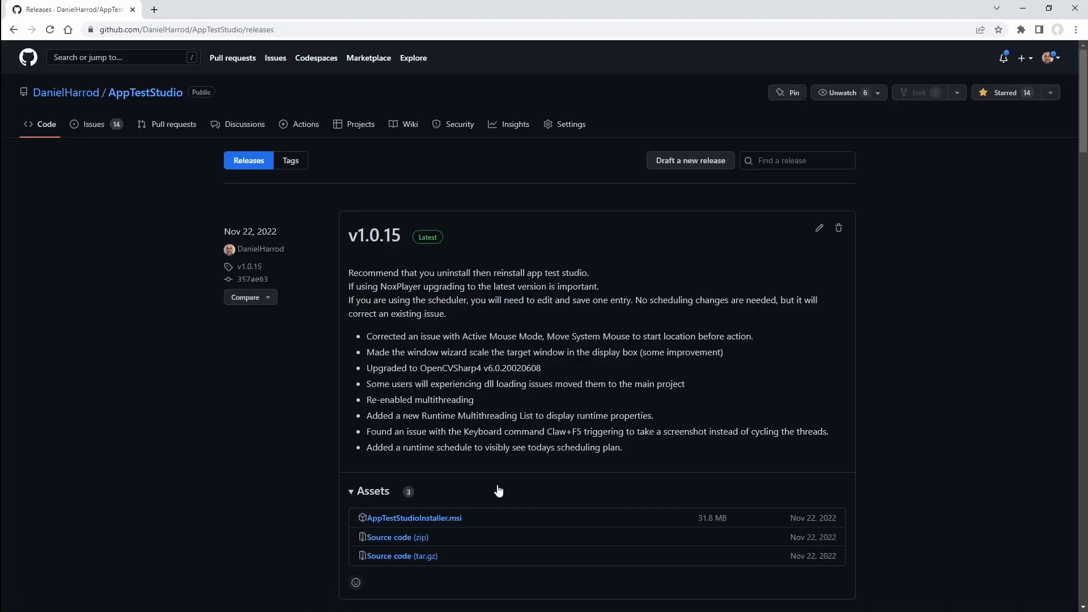
key(ctrl+2)
drag(473, 515, 684, 355)
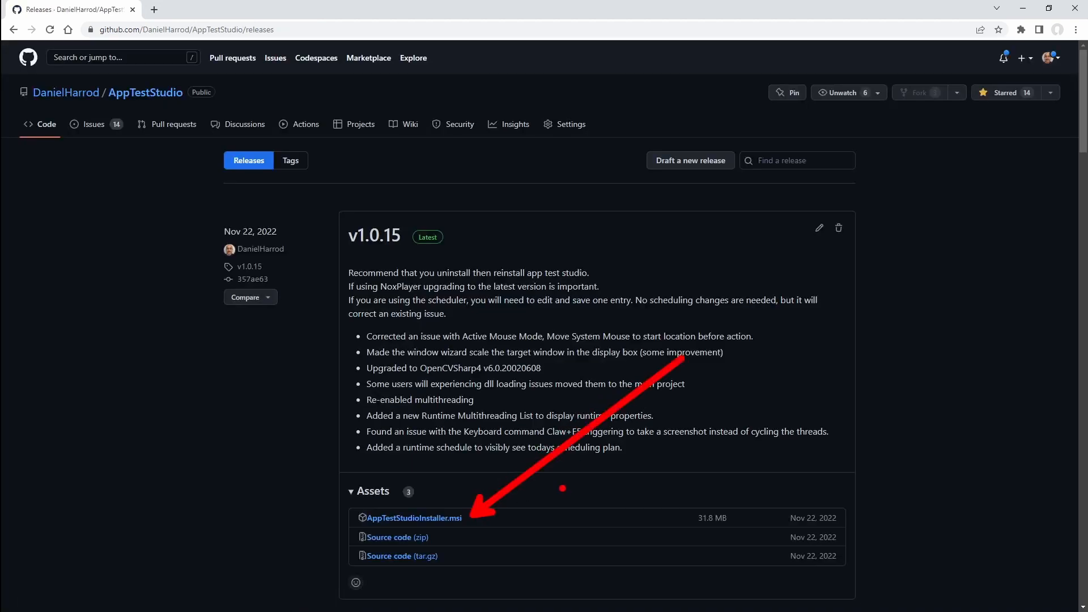
key(Escape)
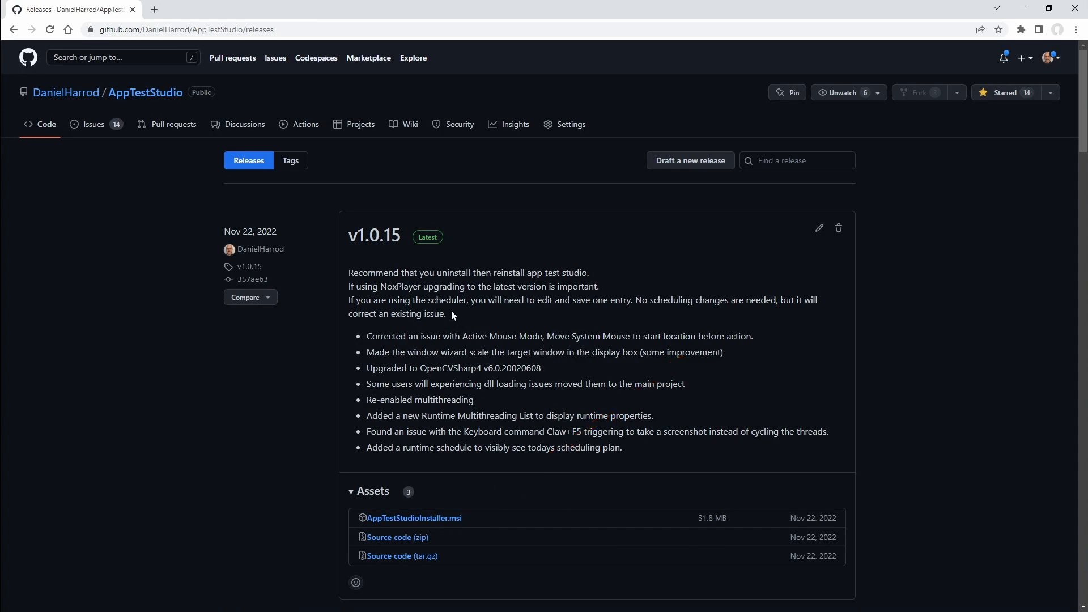
Step: Return to the AppTestStudio home page and review the Android, Web and Windows trainer sections
click(13, 30)
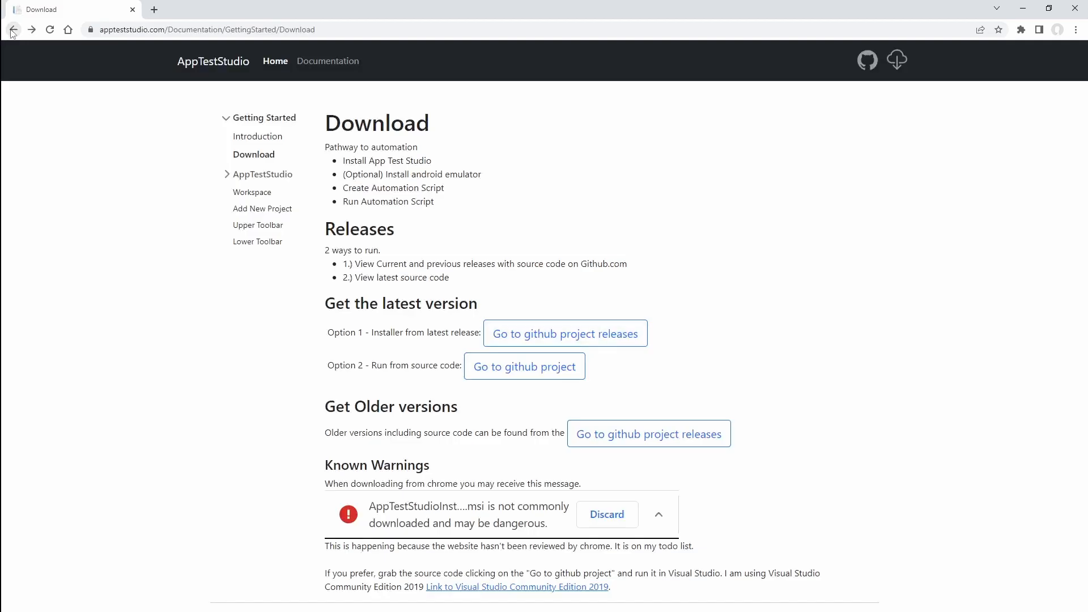
click(13, 32)
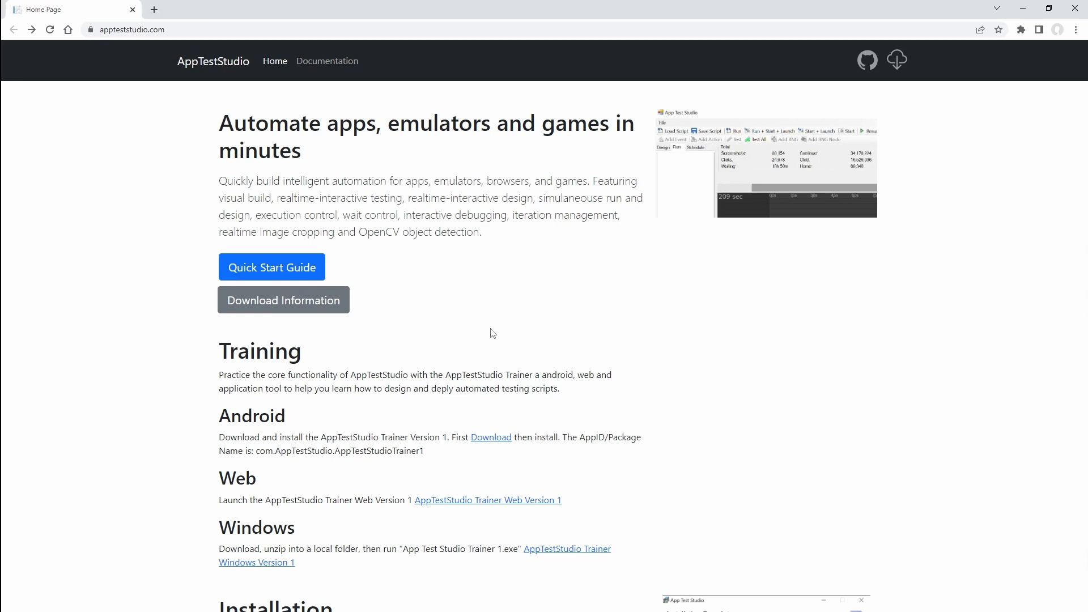
scroll(407, 385, down, 5)
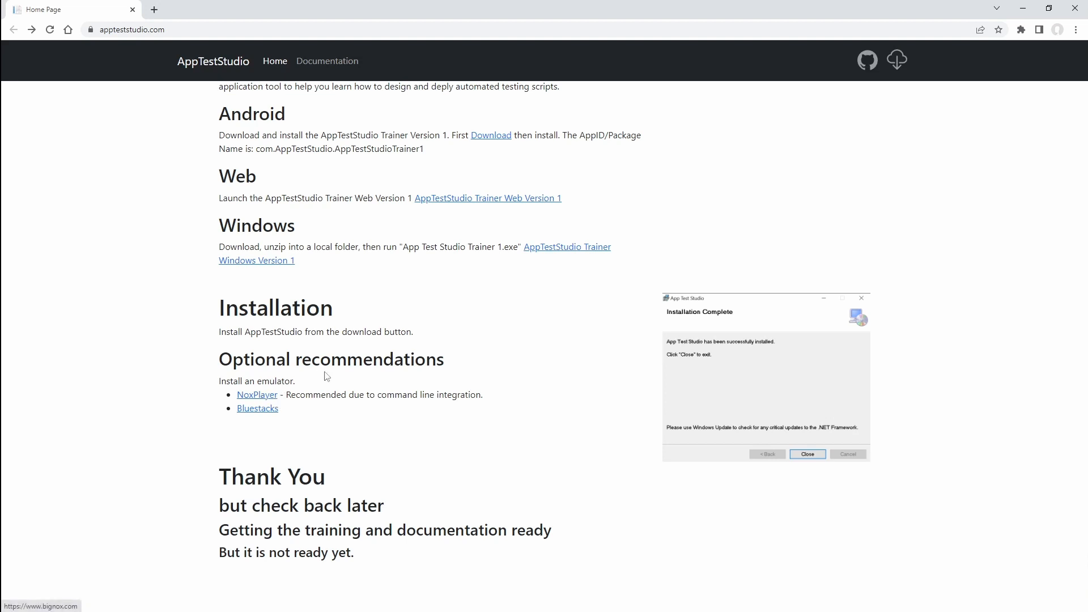
scroll(396, 374, up, 3)
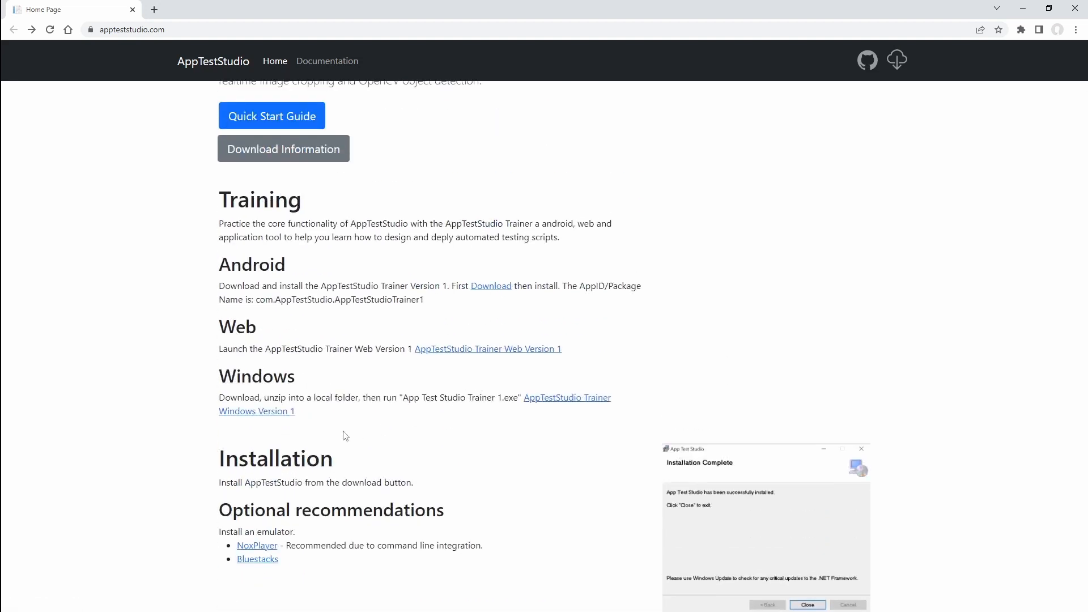
scroll(345, 435, up, 1)
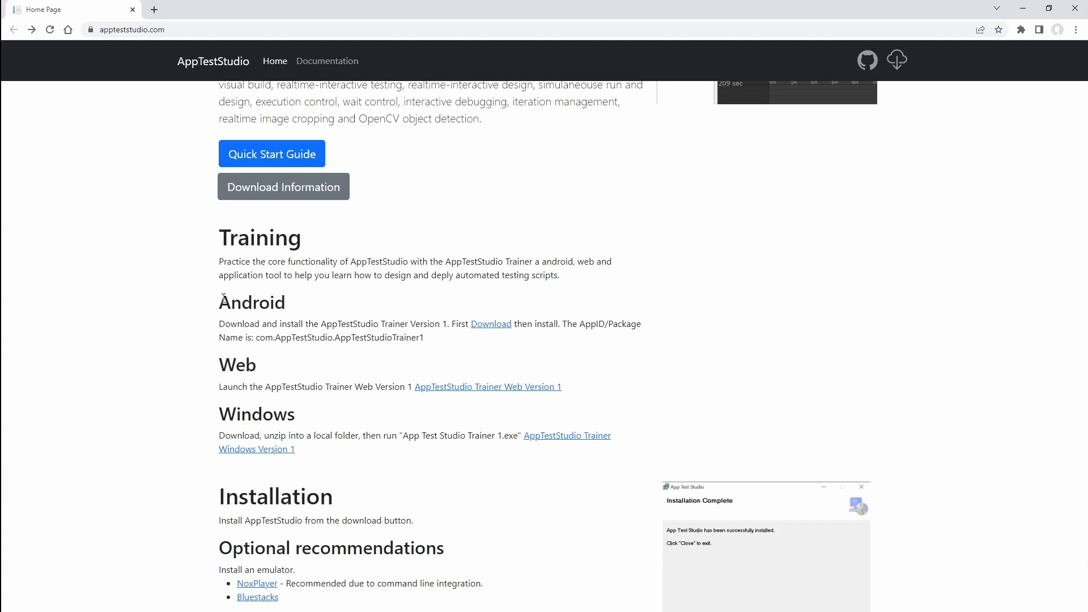
drag(219, 292, 481, 456)
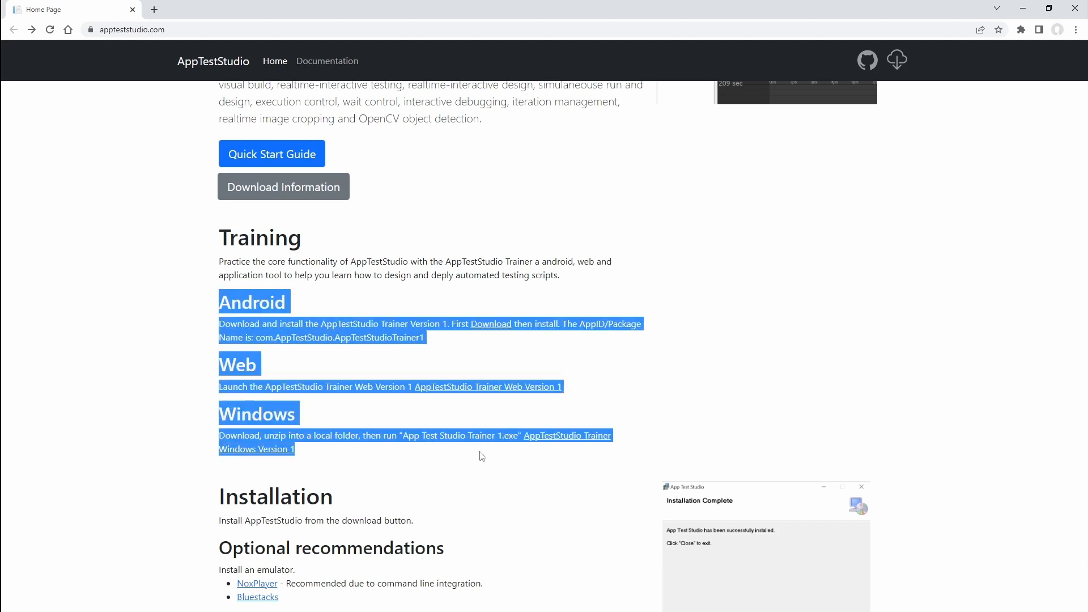
click(481, 348)
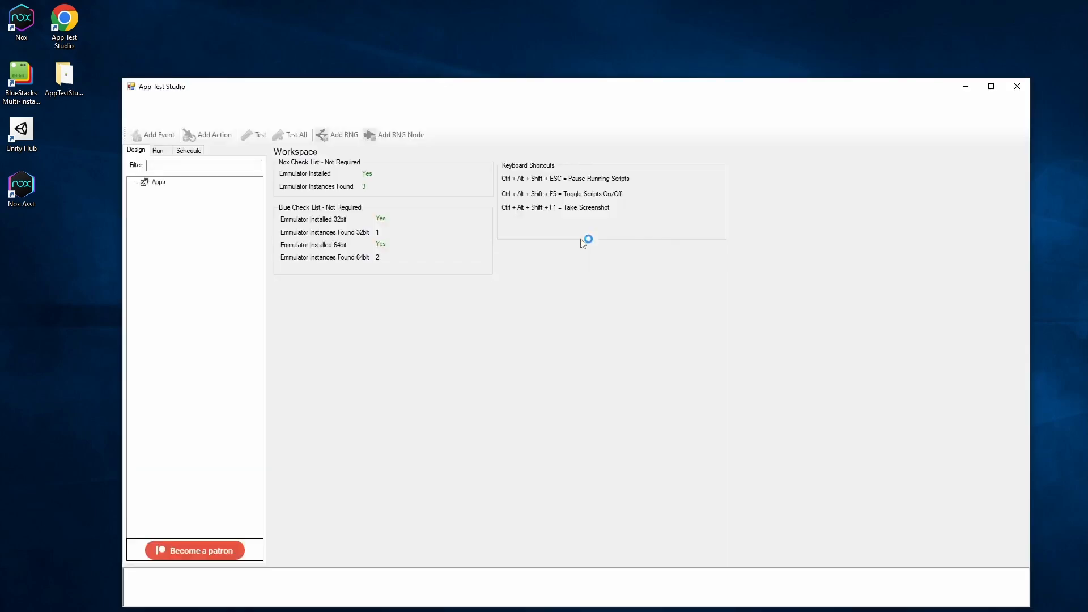
Step: Launch NoxPlayer from the desktop and place the AppTestStudioTrainer folder window beside the emulator
drag(479, 92, 473, 49)
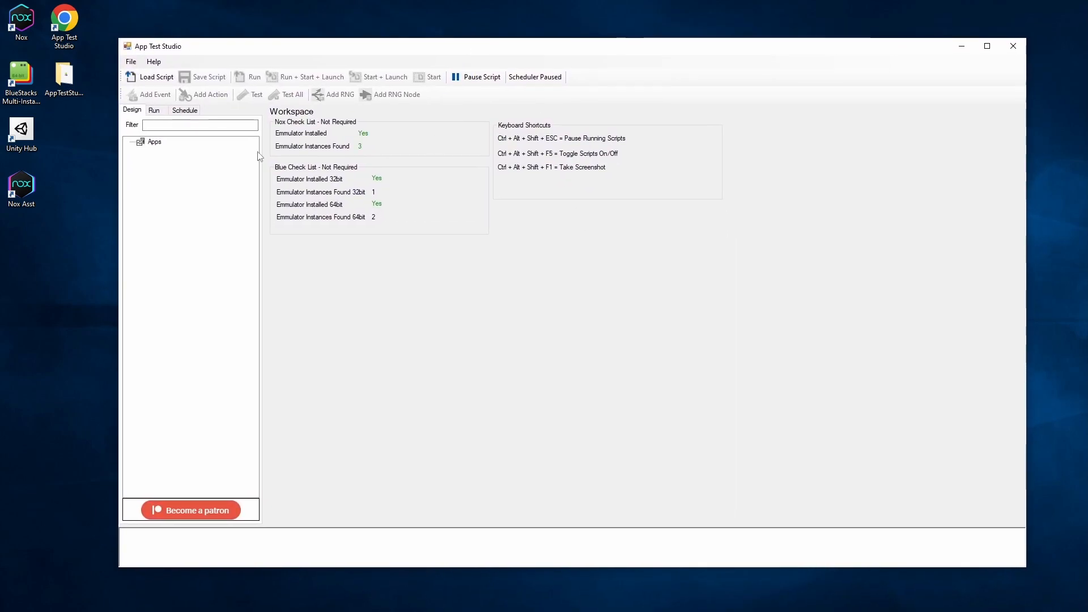
click(23, 21)
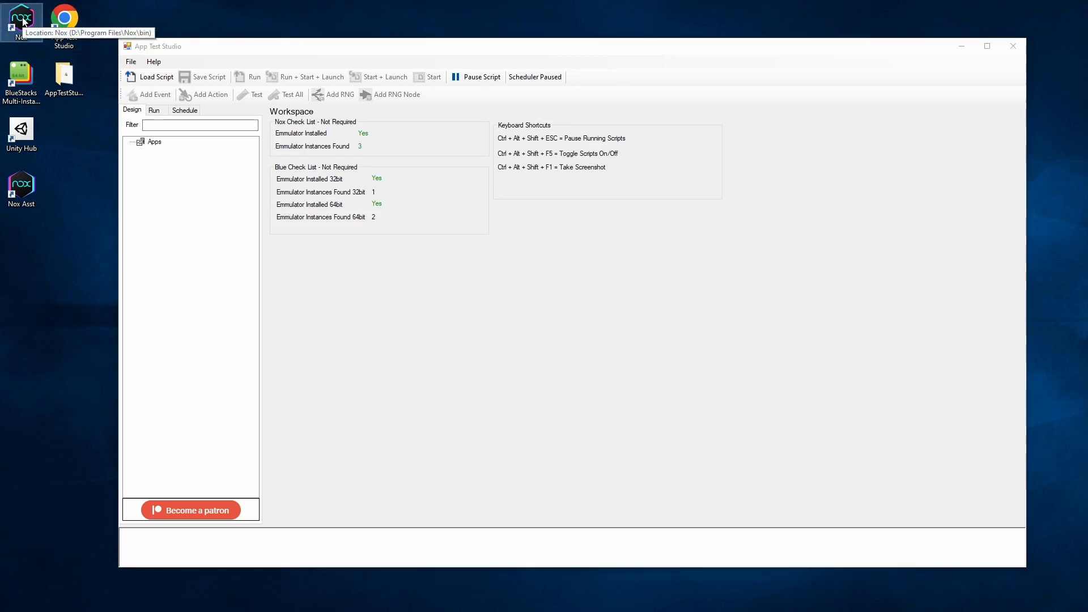
right_click(23, 21)
click(28, 26)
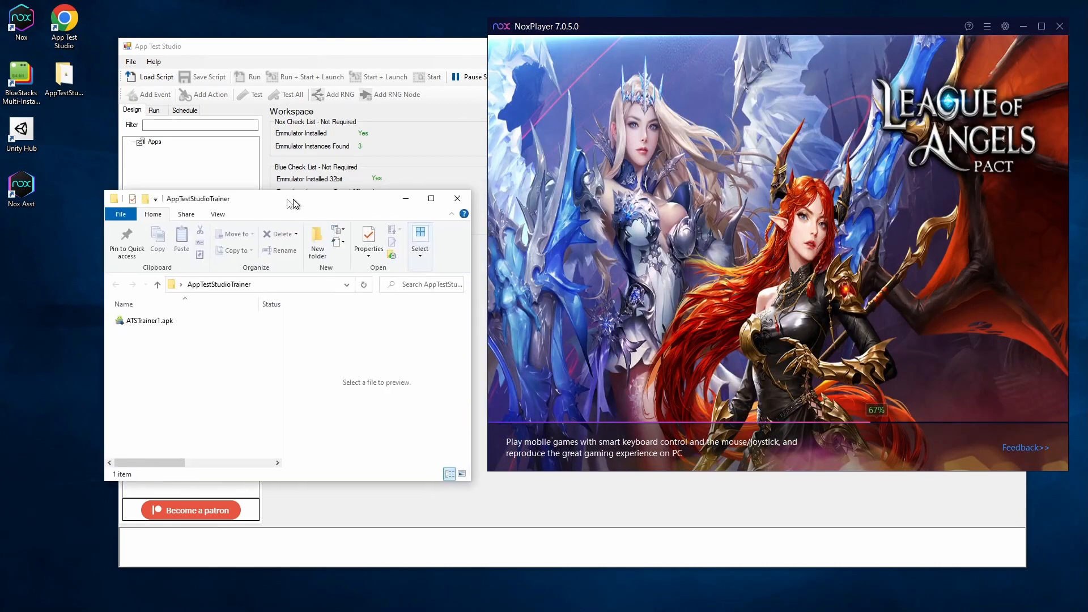
drag(292, 198, 300, 162)
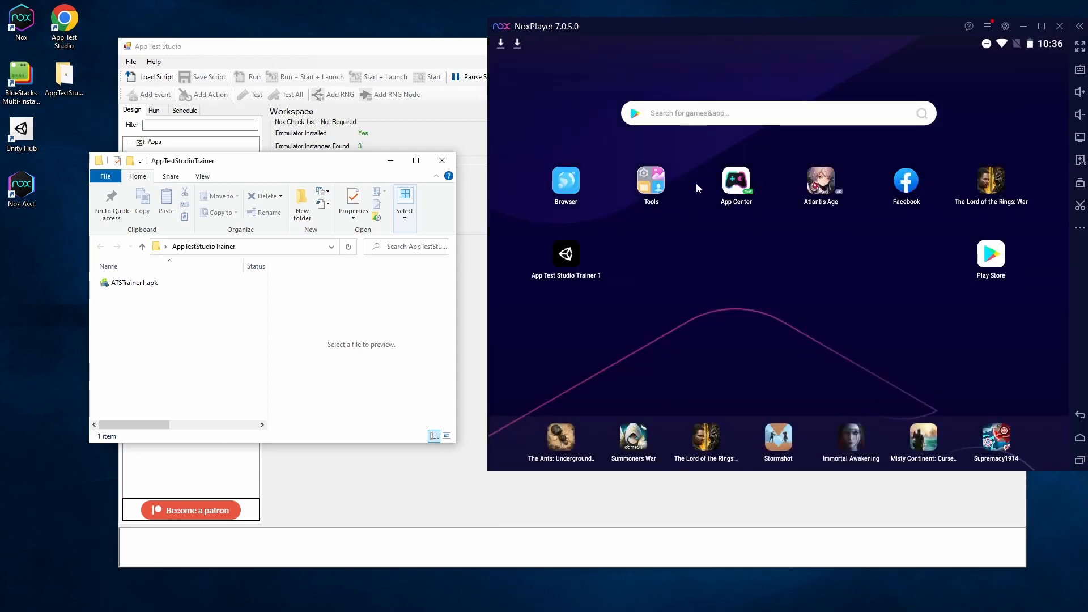
click(805, 311)
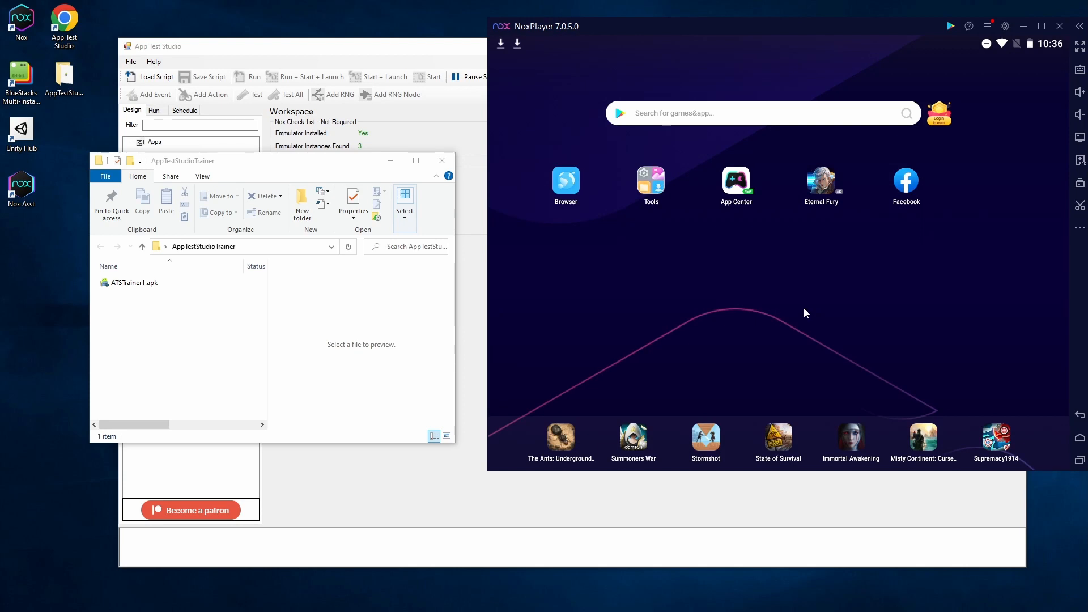
Step: Check the fixed window size and remember size and position options in NoxPlayer's display settings
click(1006, 27)
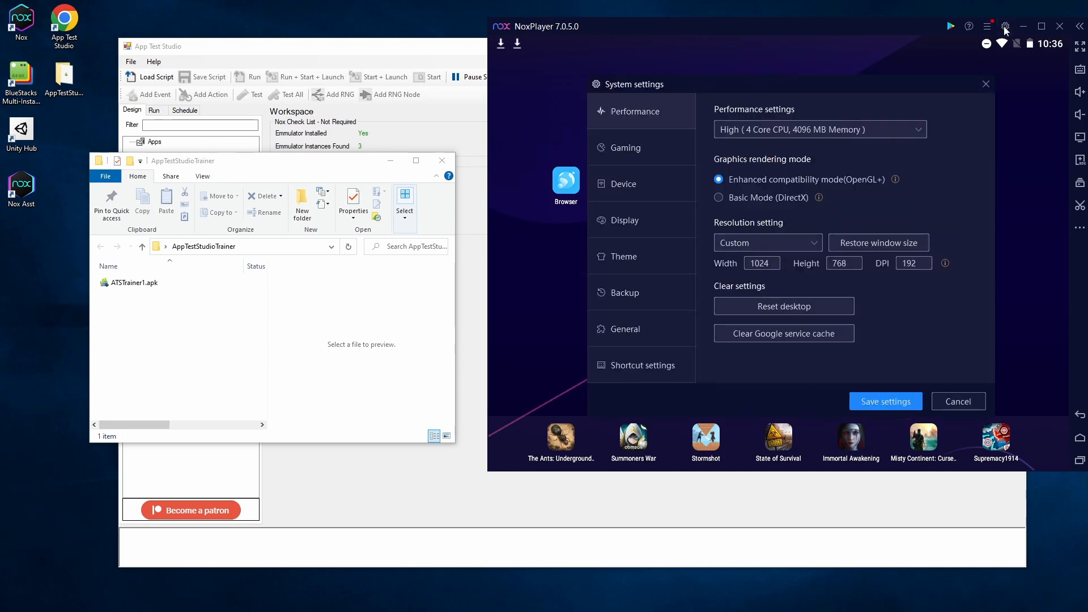
click(638, 222)
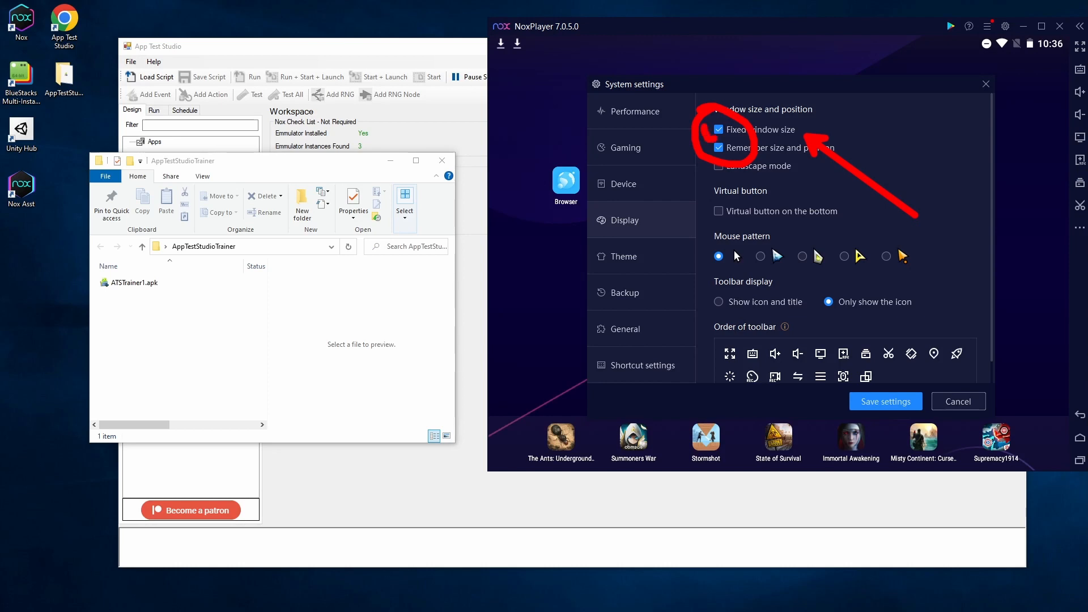
click(986, 84)
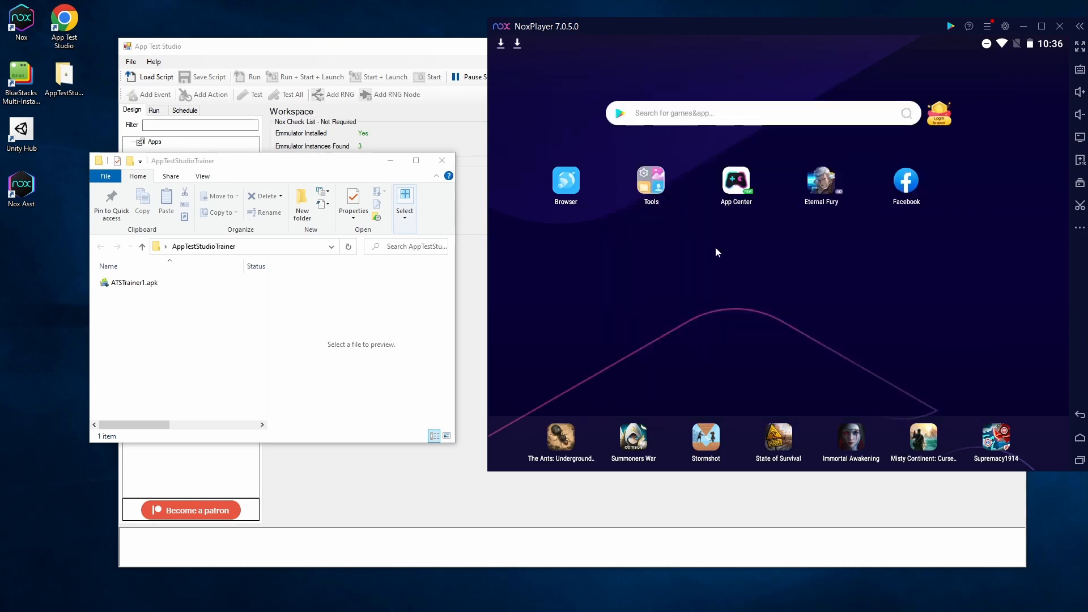
Step: Move the Play Store shortcut out of the Tools folder onto the NoxPlayer home screen
click(650, 187)
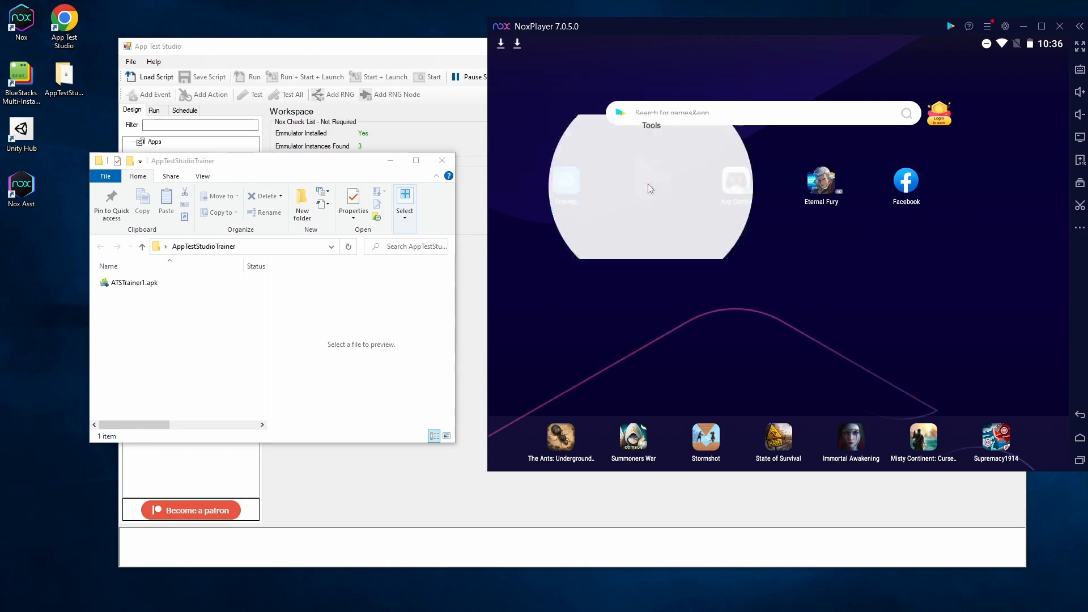
drag(723, 189, 578, 199)
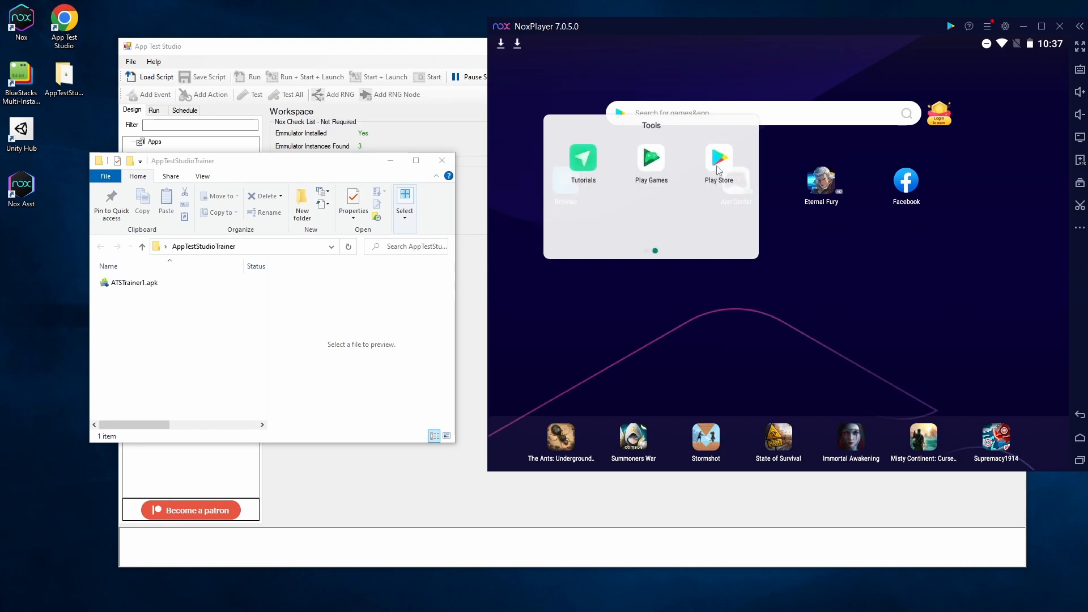
drag(718, 163, 987, 187)
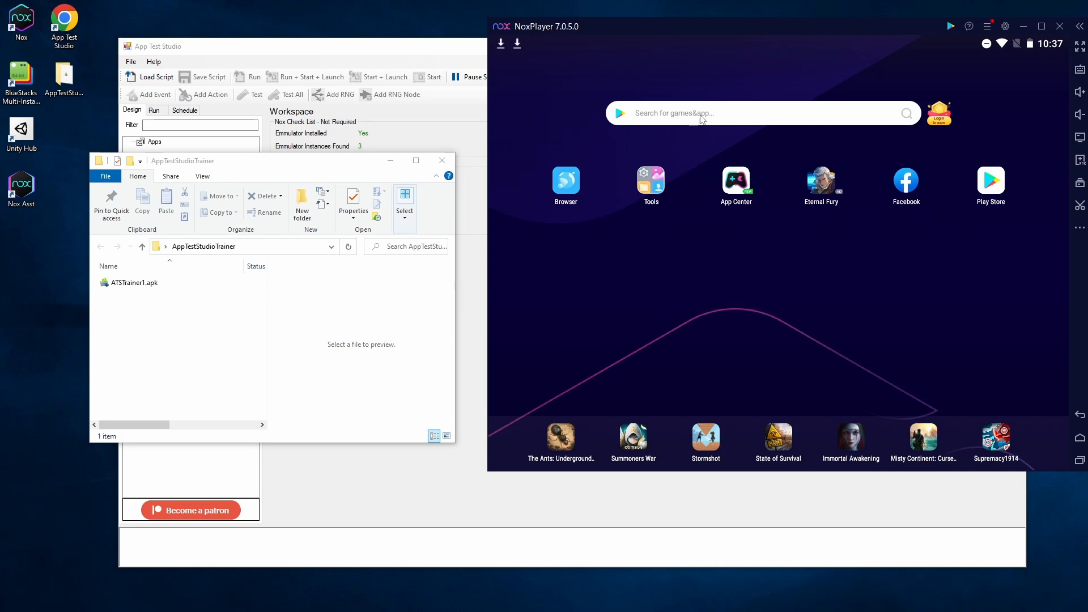
Step: Install ATSTrainer1.apk in NoxPlayer from the AppTestStudioTrainer folder, and close the folder and emulator windows
drag(698, 26, 676, 15)
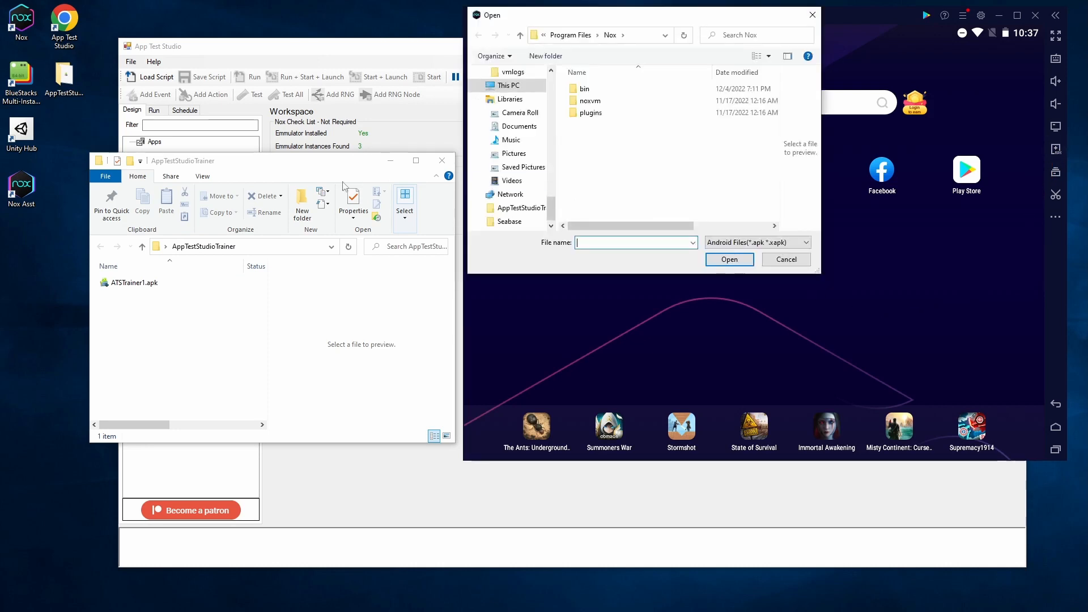
click(275, 248)
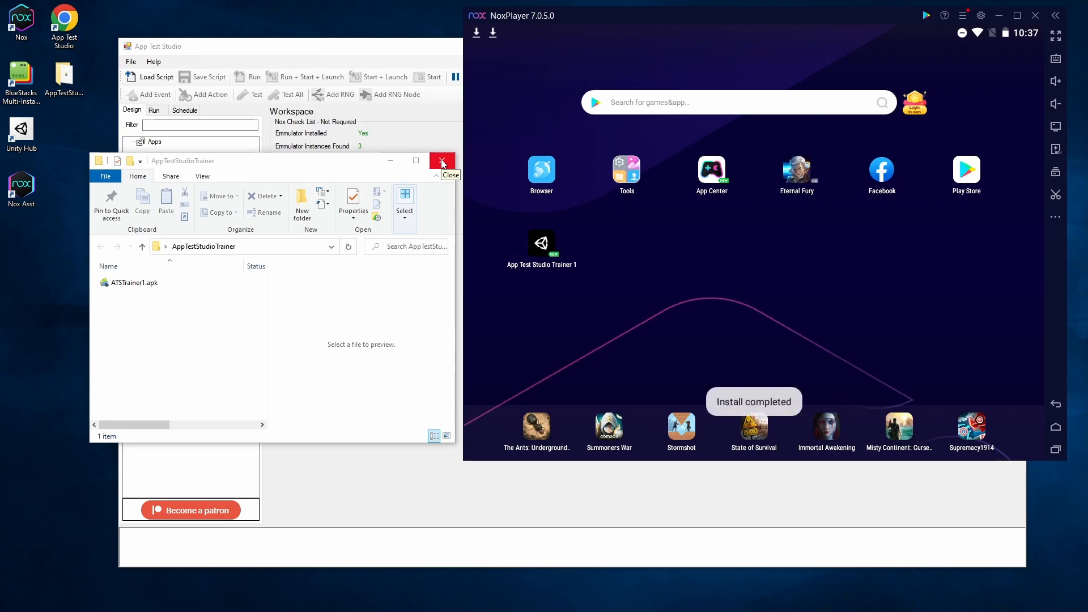
click(442, 162)
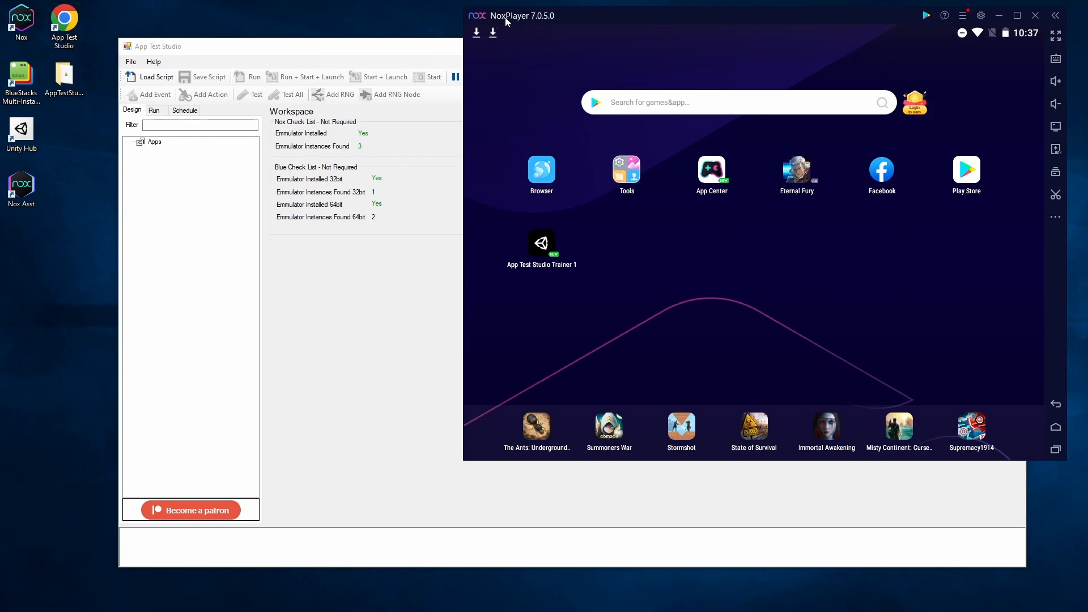
click(1035, 15)
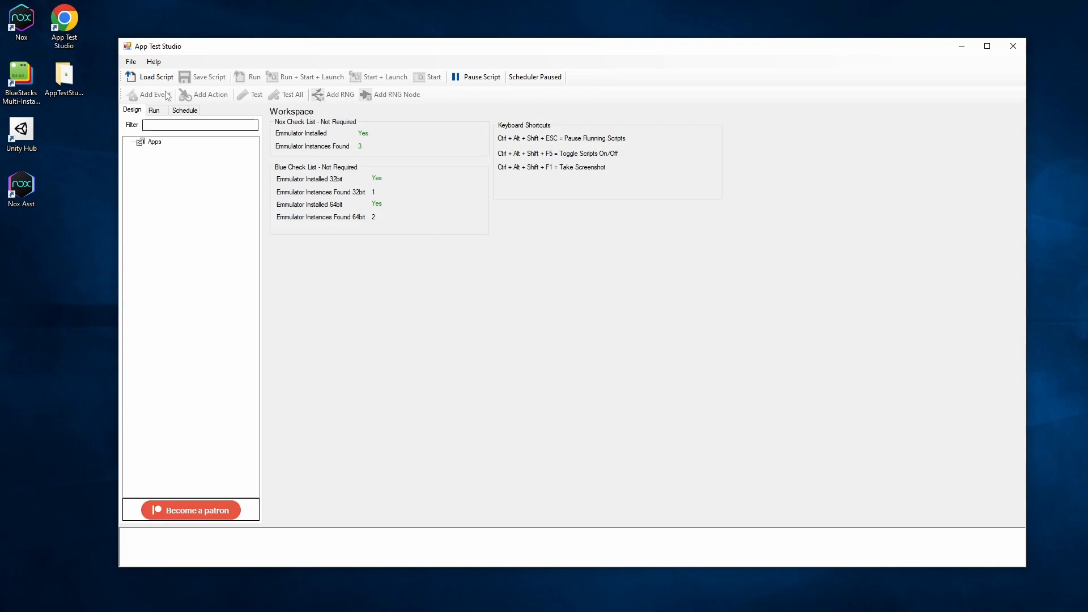
Step: Start a new app project in App Test Studio and advance the wizard to the platform choice
click(131, 63)
click(147, 75)
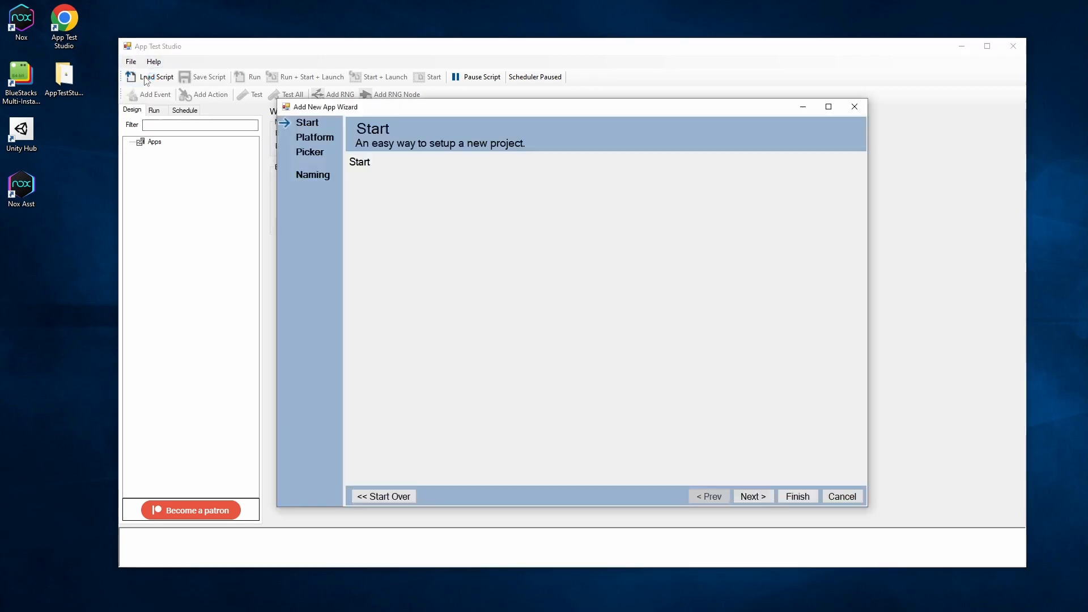
click(754, 497)
Step: Compare the automation considerations for the NoxPlayer, BlueStacks, Steam and Application platforms, ending with NoxPlayer selected
click(471, 163)
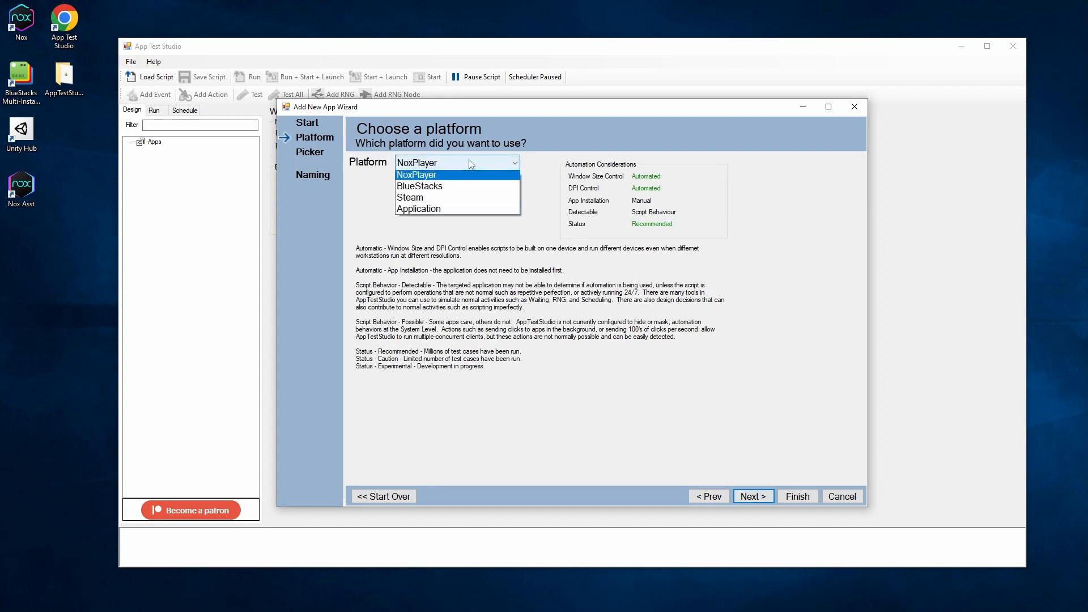
click(552, 139)
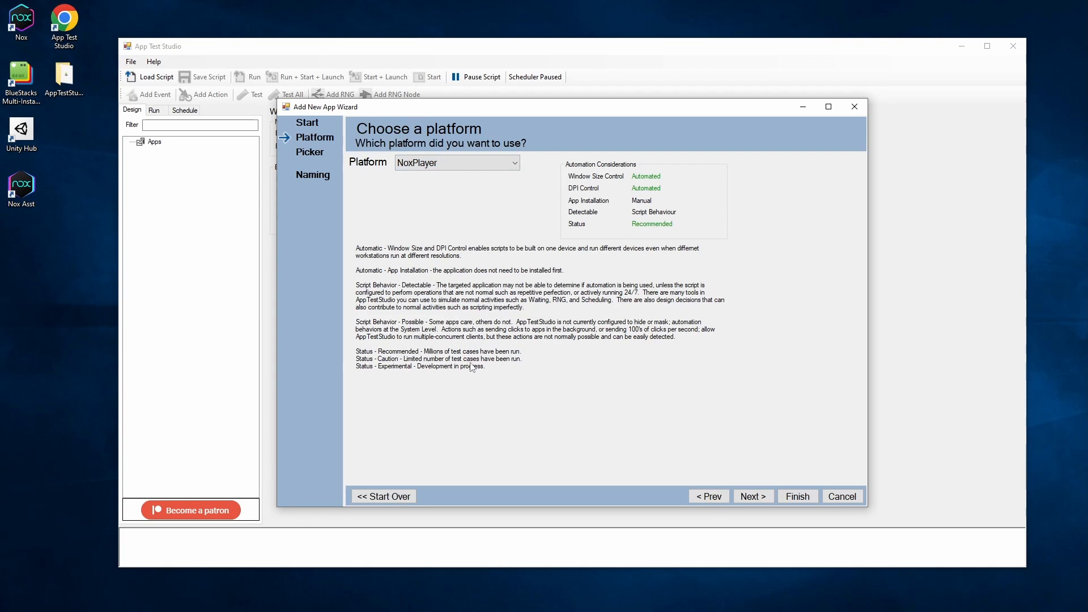
click(486, 164)
click(486, 161)
click(676, 176)
click(672, 186)
click(670, 200)
click(684, 210)
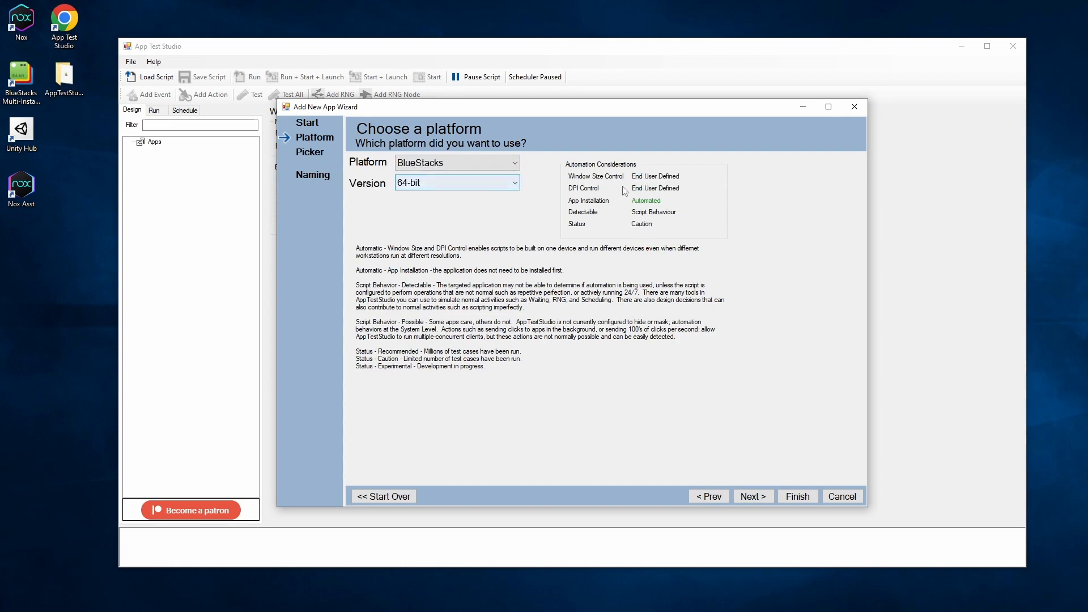
click(453, 163)
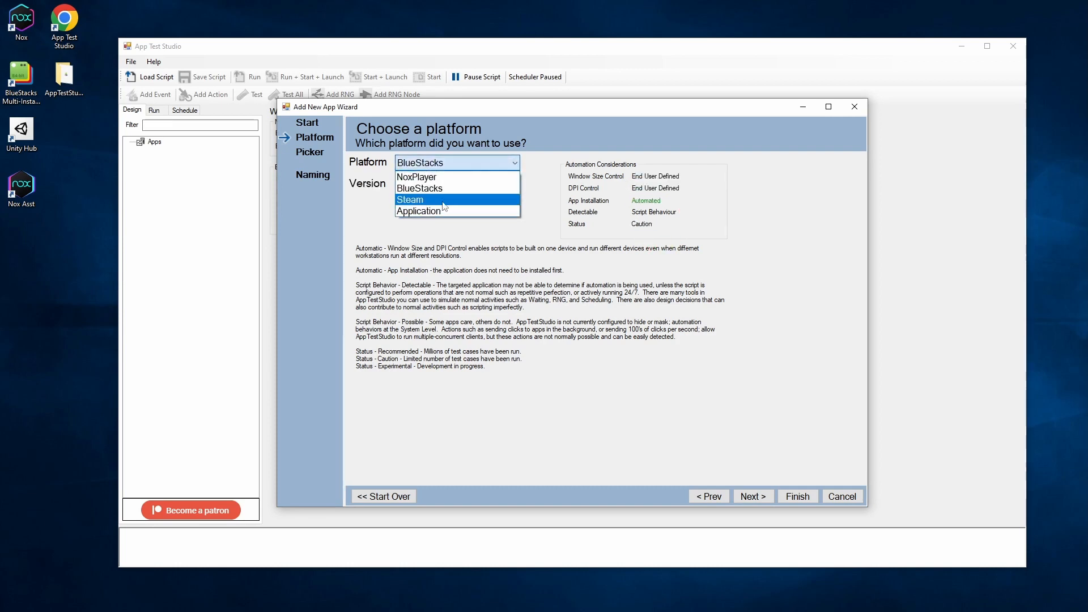
click(431, 199)
click(457, 161)
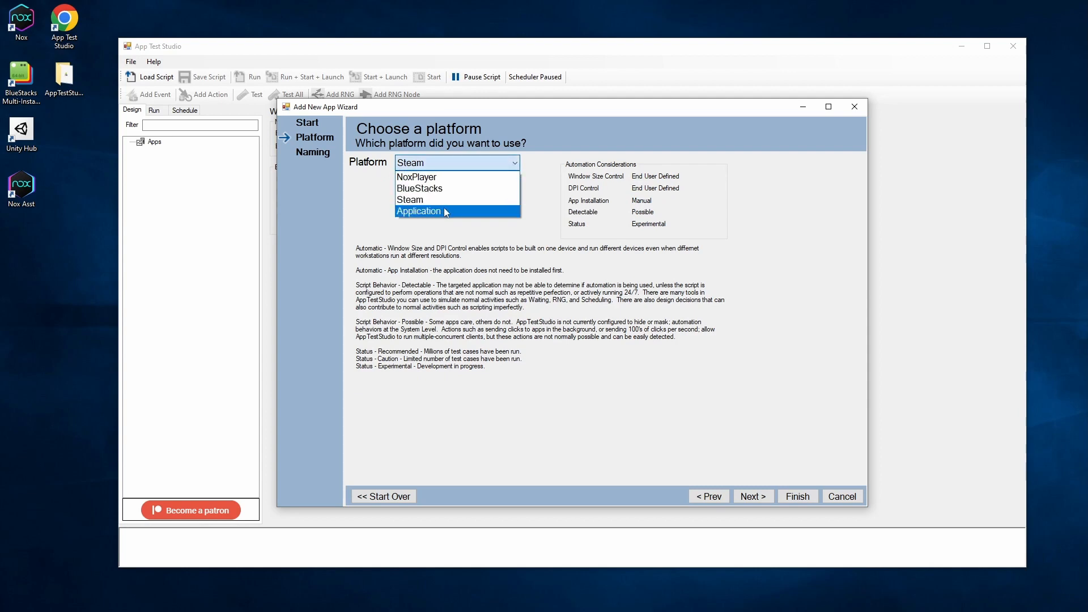
click(444, 210)
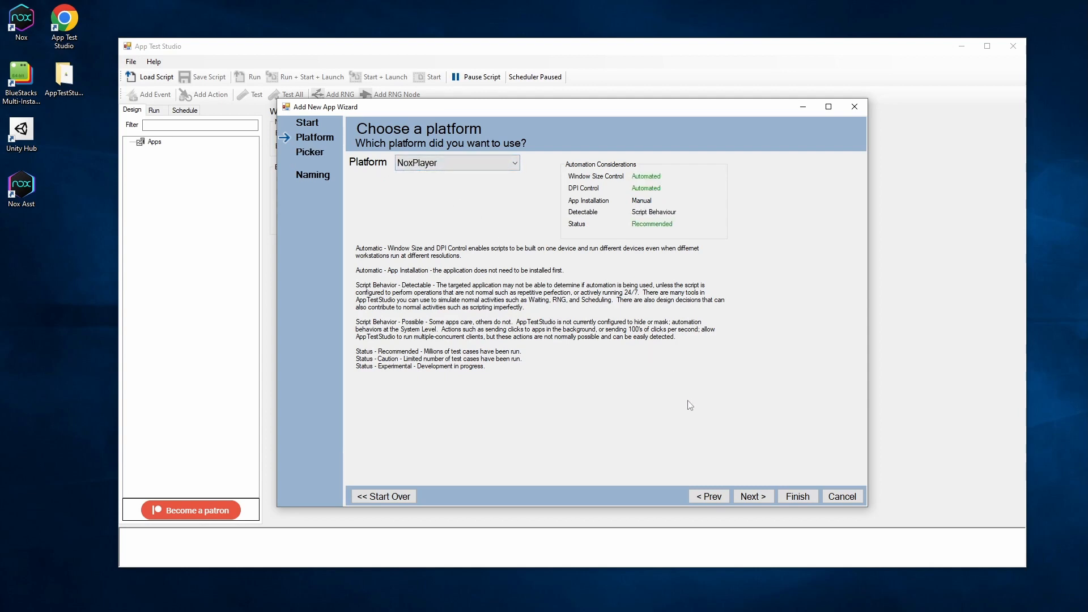
Step: Advance the wizard to the app picker, search for chome, and open the Google Chrome: Fast & Secure listing
click(753, 497)
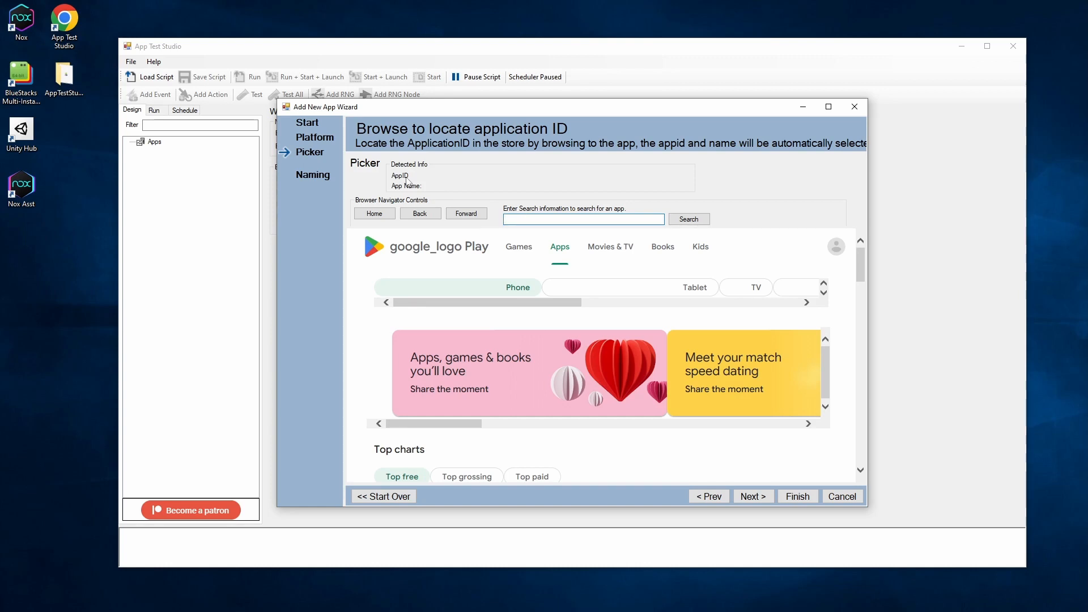
text(chome)
key(Return)
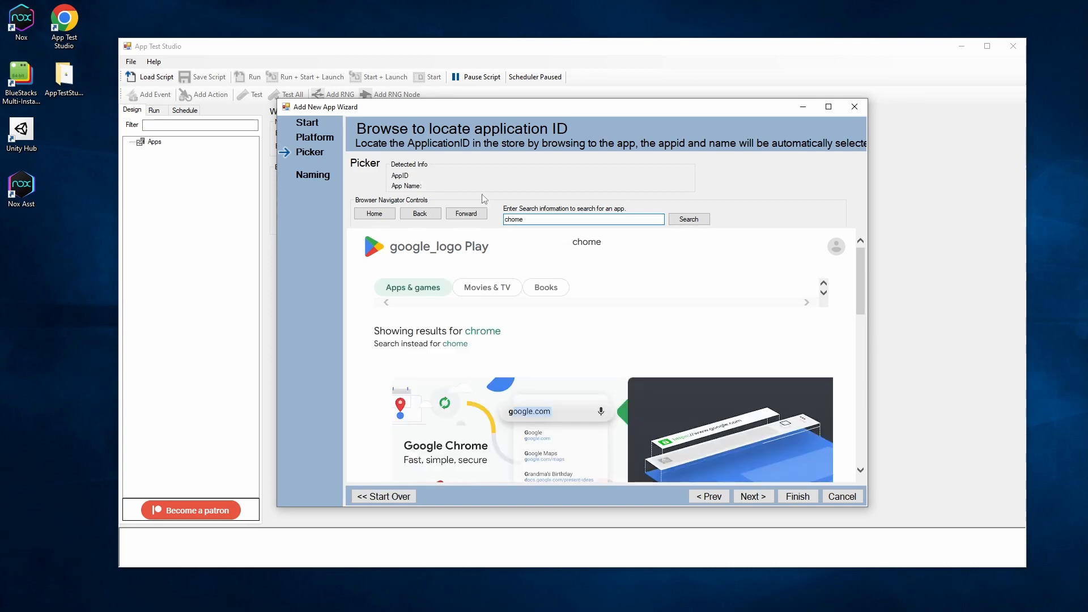
scroll(685, 332, down, 2)
scroll(592, 368, down, 6)
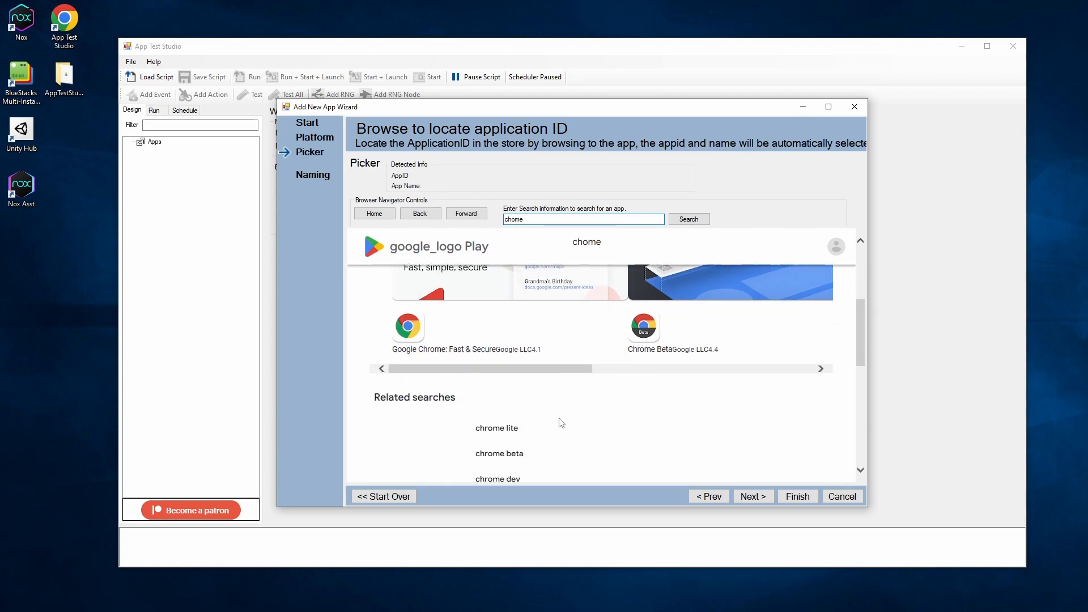
scroll(559, 433, up, 5)
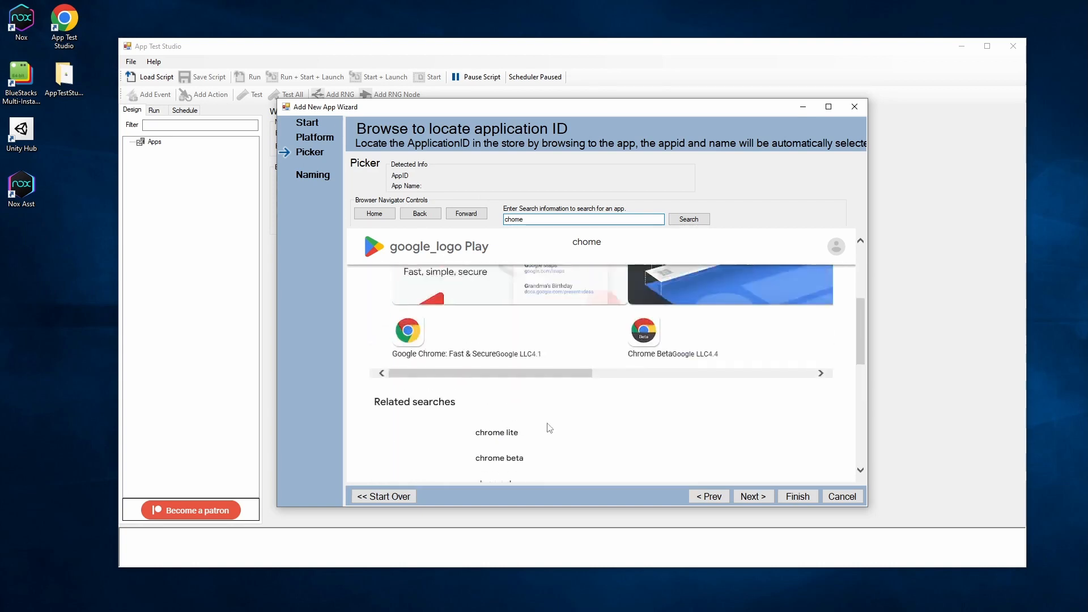
drag(741, 472, 462, 457)
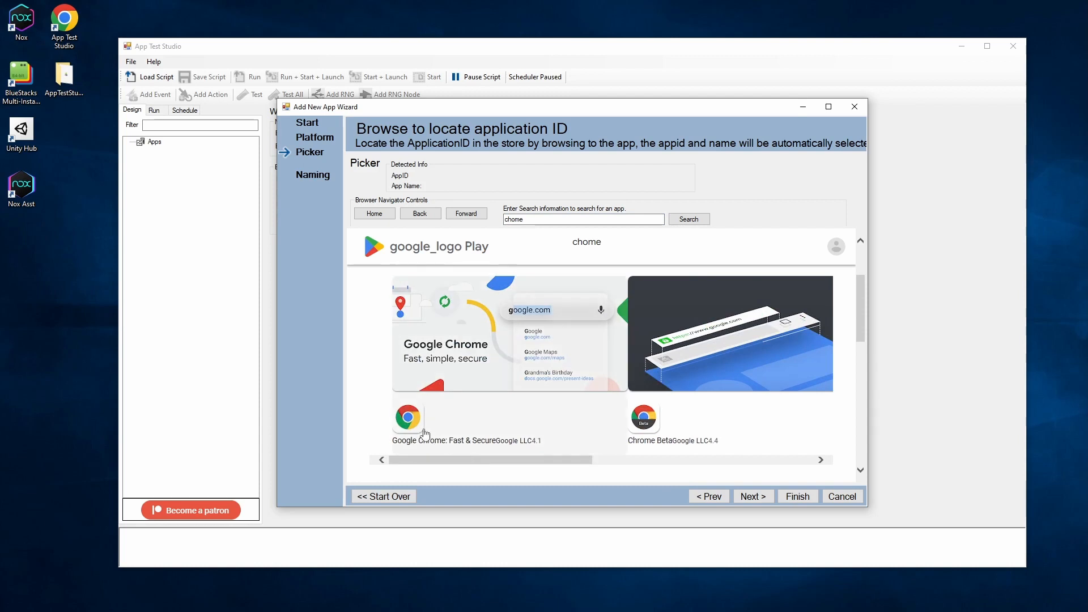
click(458, 429)
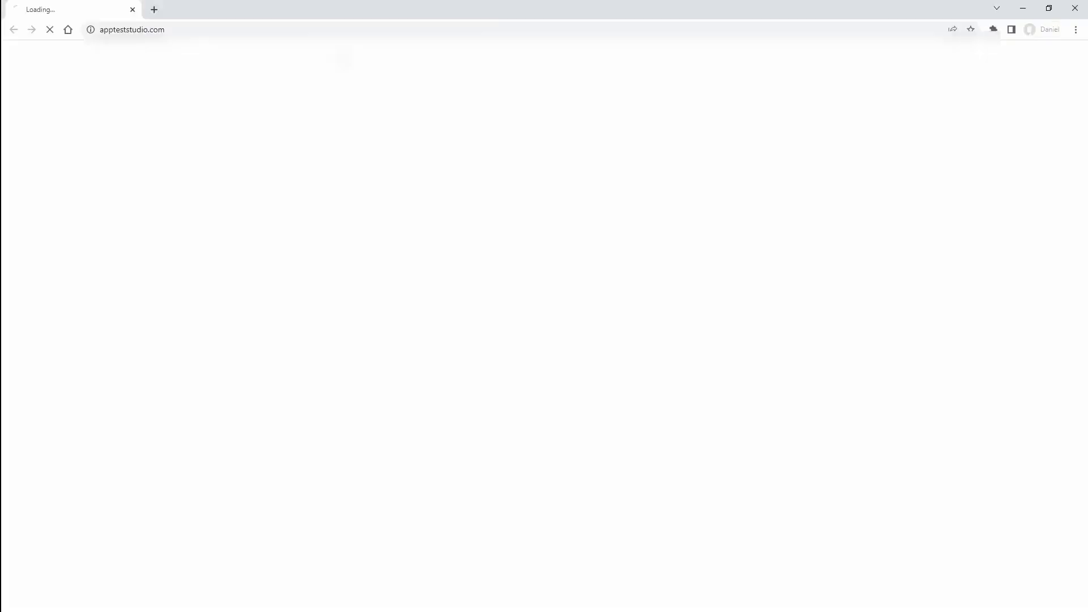
Step: Switch to the Chrome browser, open play.google.com/store/apps, search for chrome, and open the Google Chrome: Fast & Secure page
click(344, 29)
text(play.google.com/store/apps)
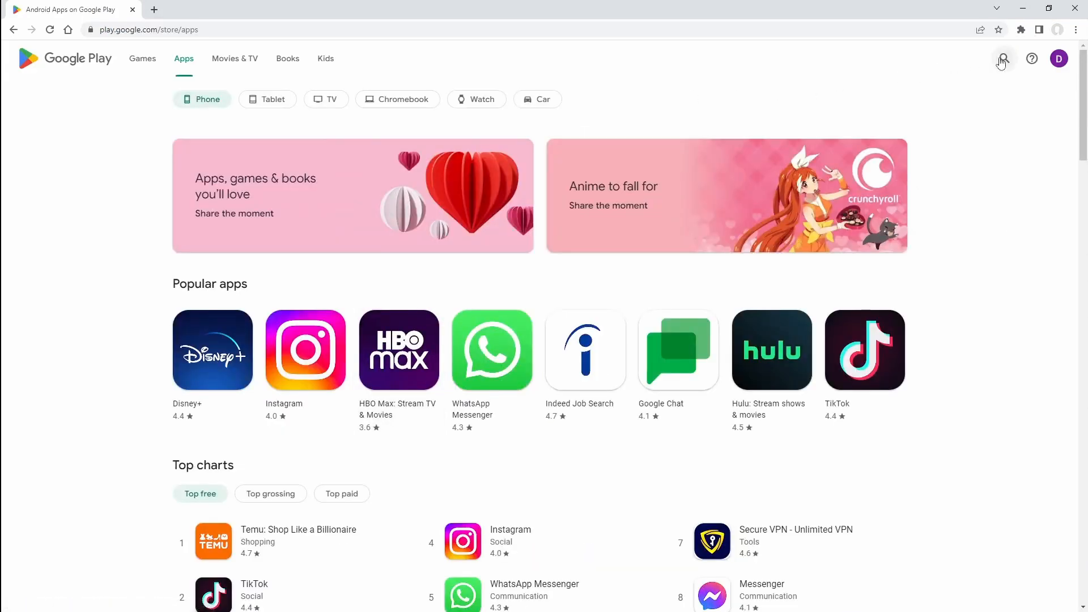
click(1001, 59)
text(chrome)
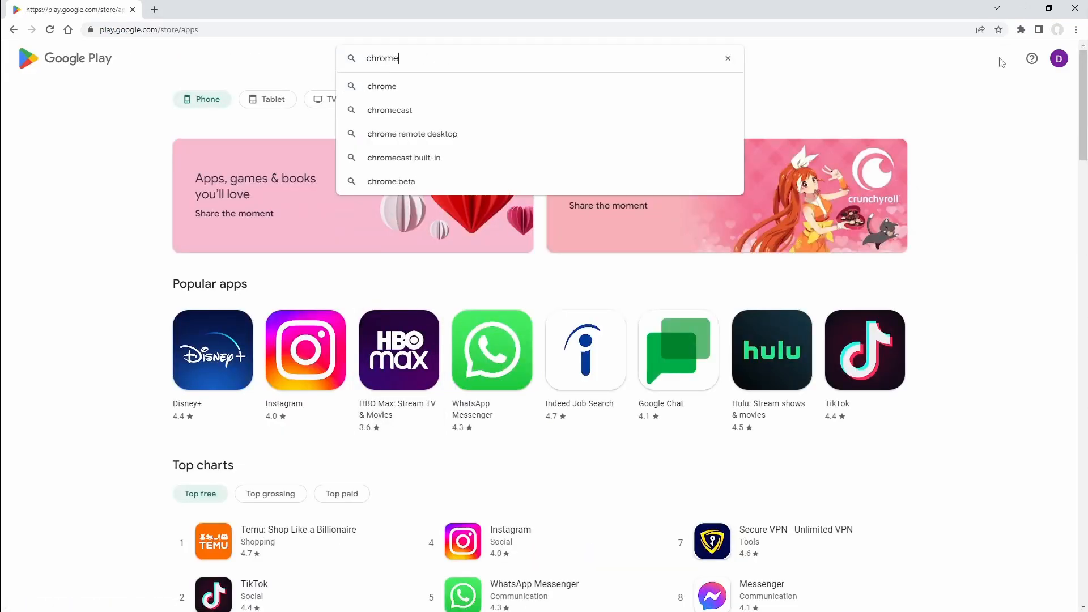
key(Return)
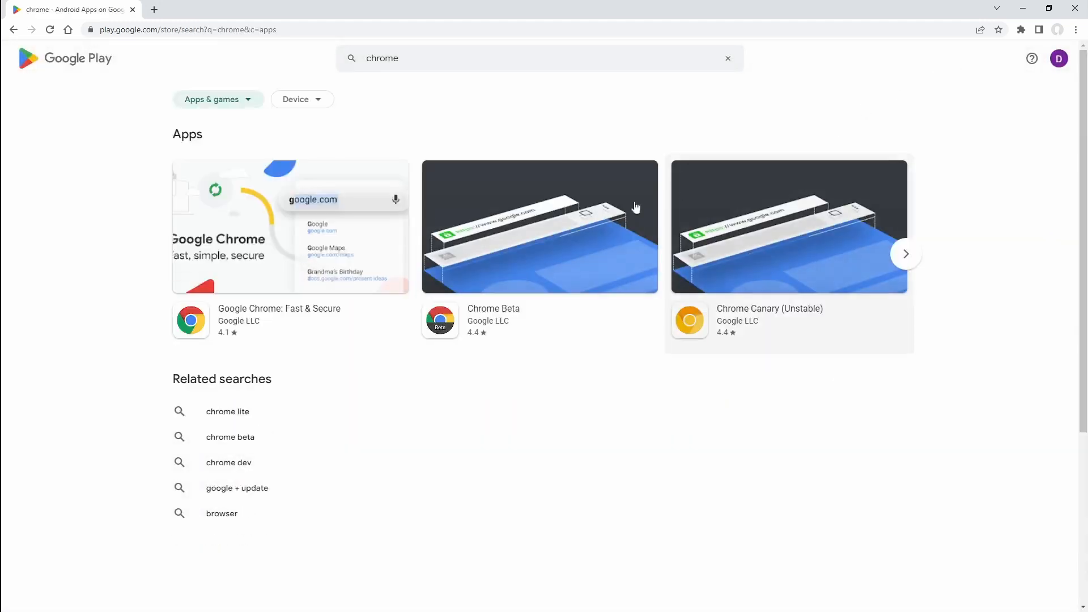
click(301, 318)
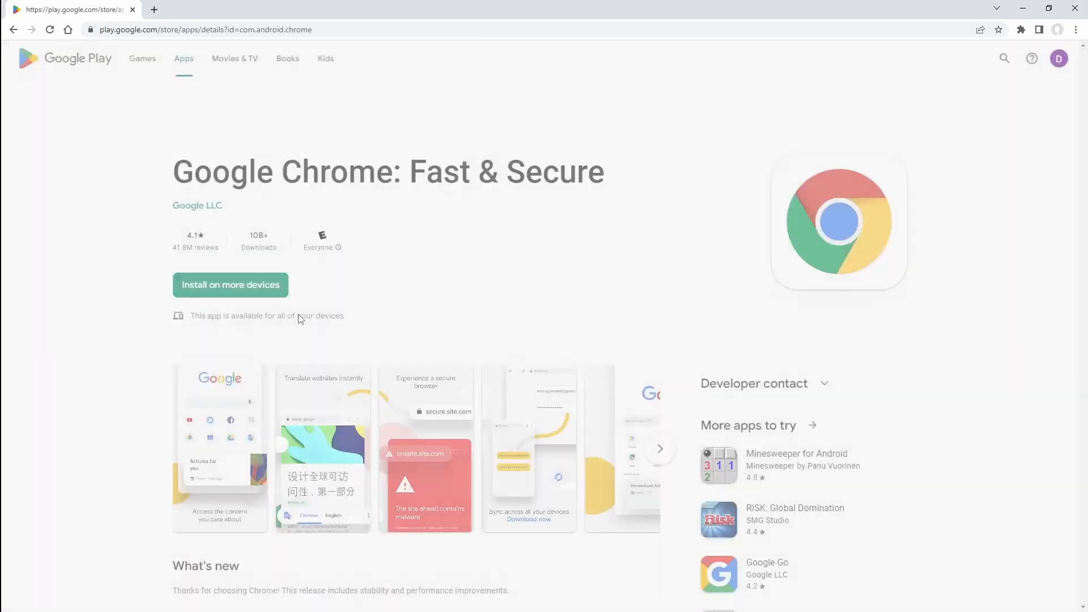
Step: Highlight the app ID com.android.chrome in the store page's web address
click(243, 32)
click(237, 31)
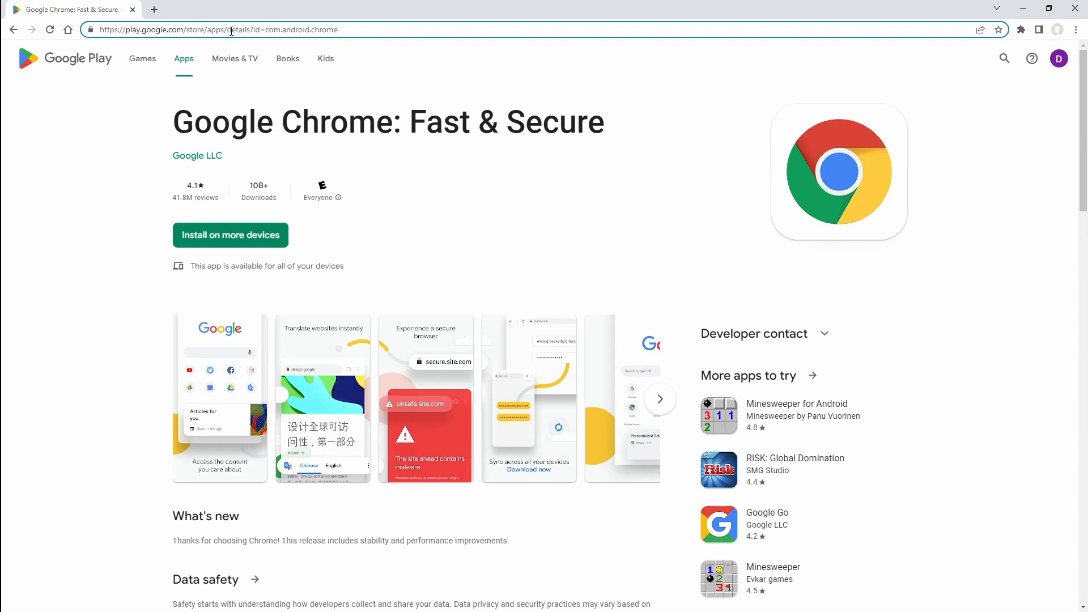
drag(265, 30, 379, 27)
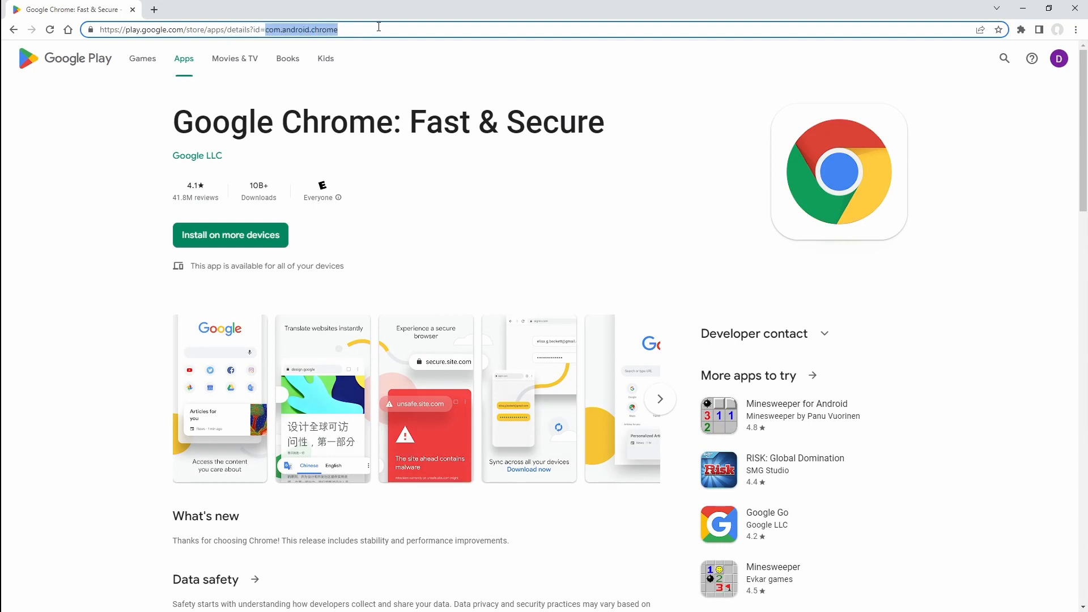
click(387, 28)
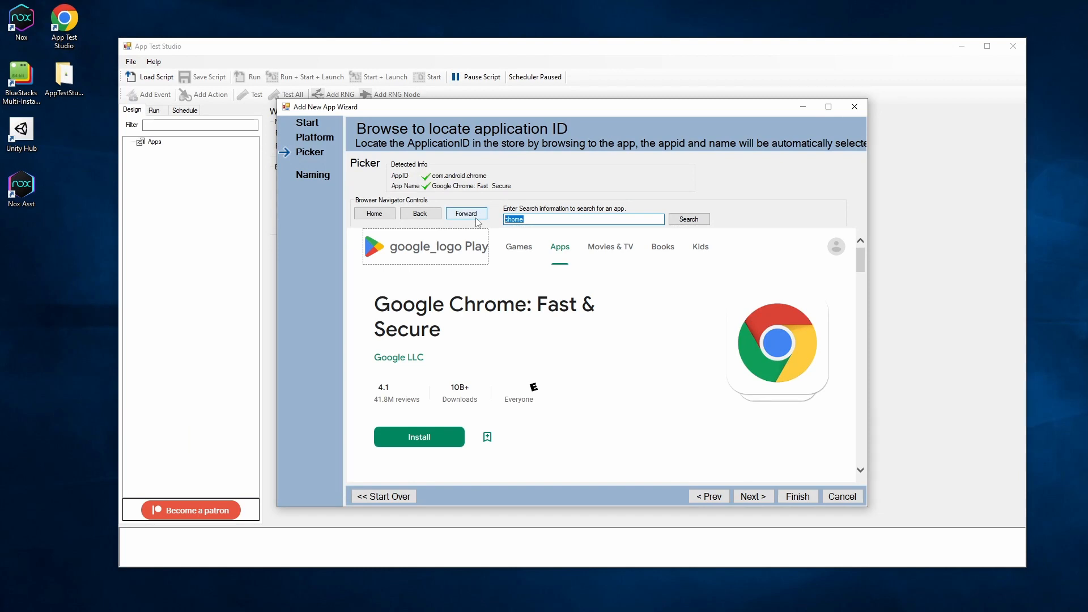
Step: Return to the App Test Studio wizard, pick the Facebook app, and set the project name to AppTestStudioTrainerAndroid1
text(facebook)
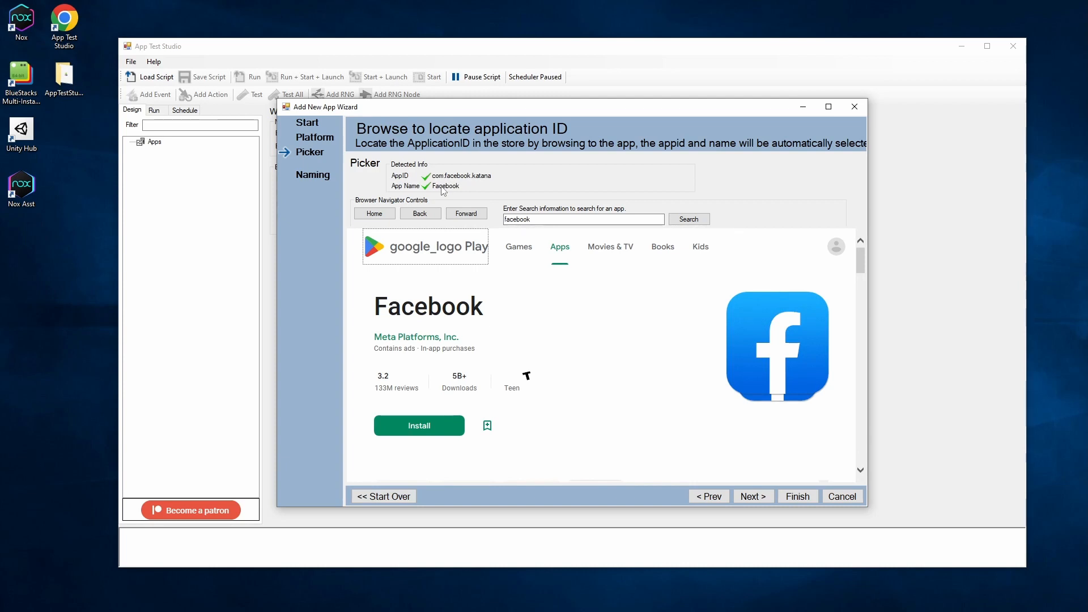
click(753, 497)
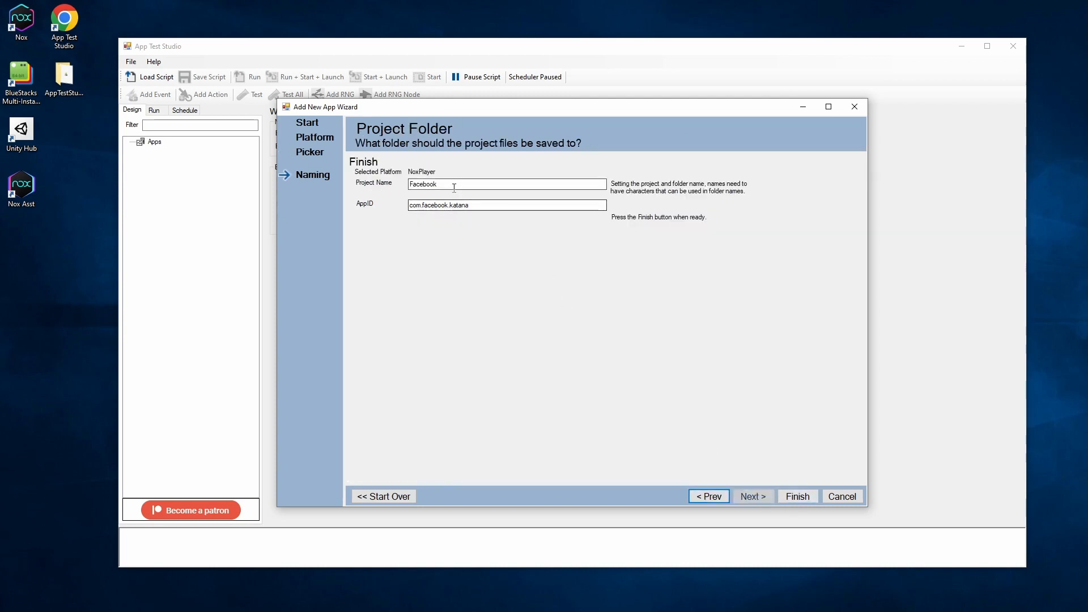
drag(503, 184, 333, 172)
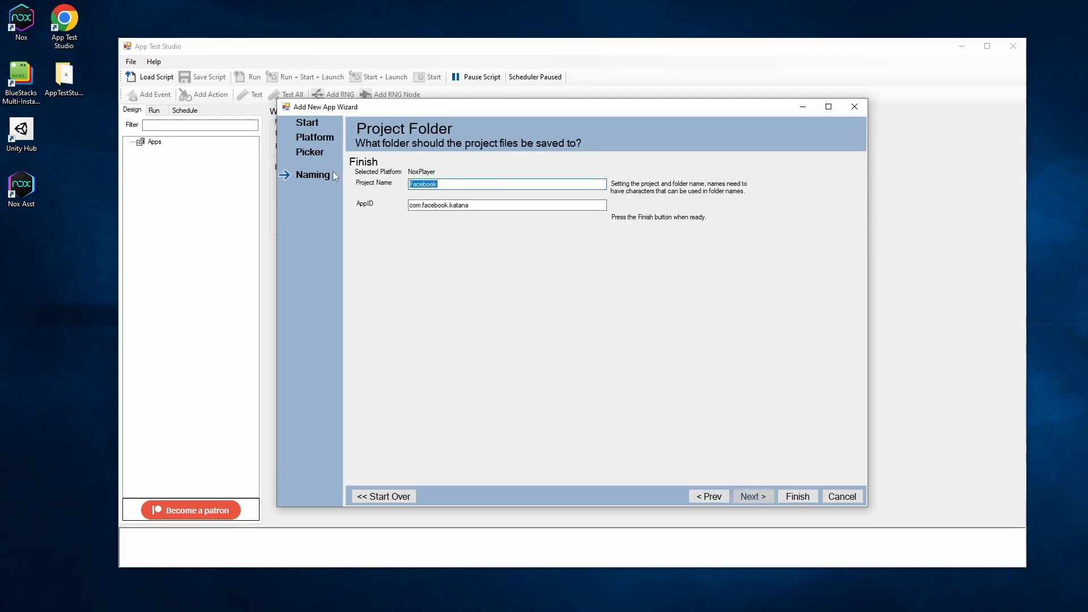
key(BackSpace)
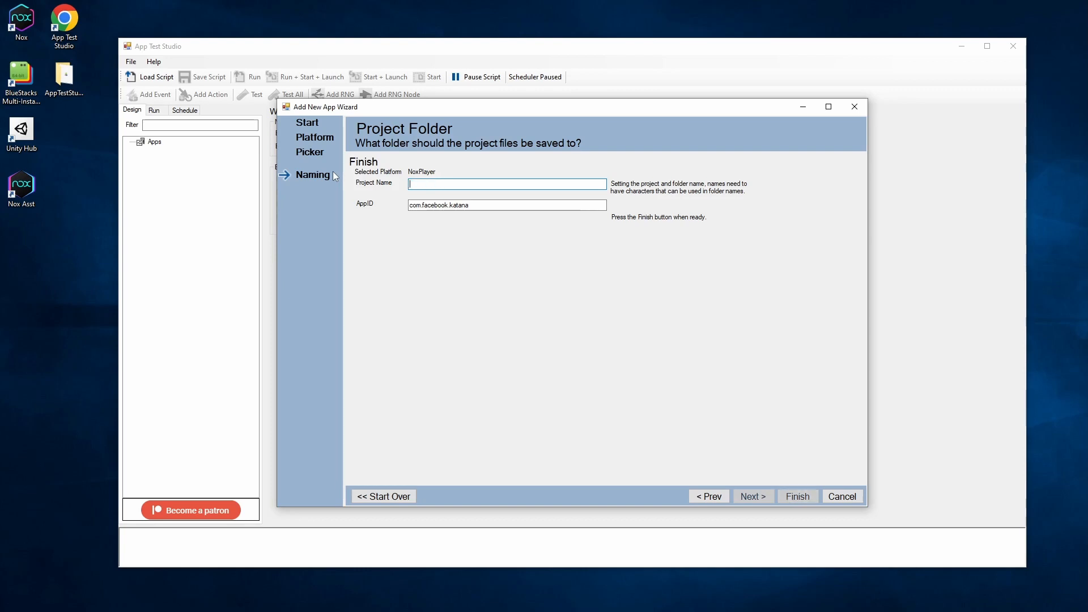
text(A)
key(BackSpace)
text(AppTestStudioTra)
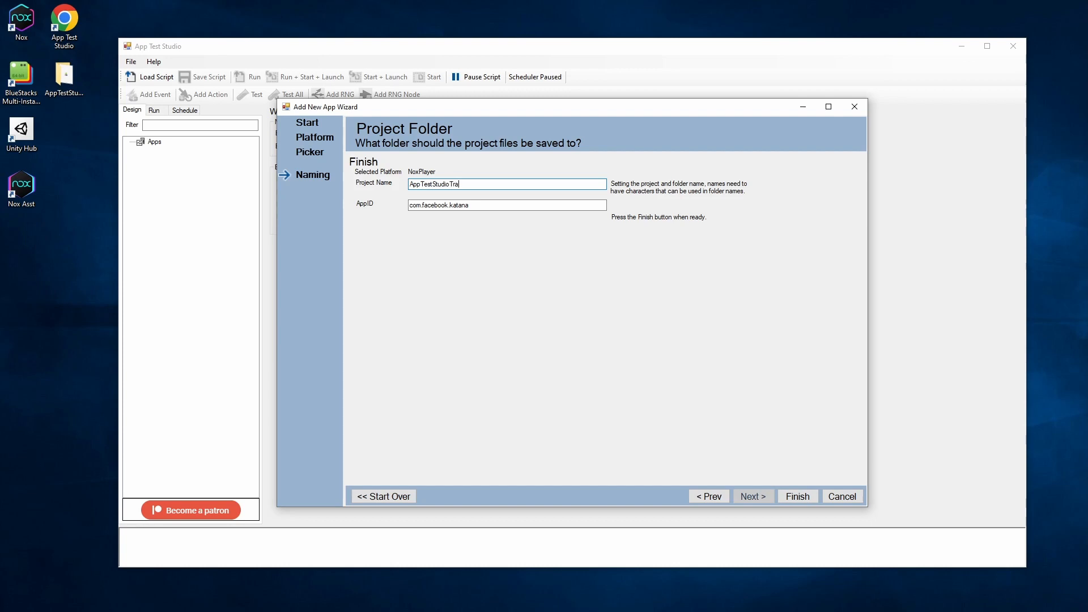
text(inerAndroid1)
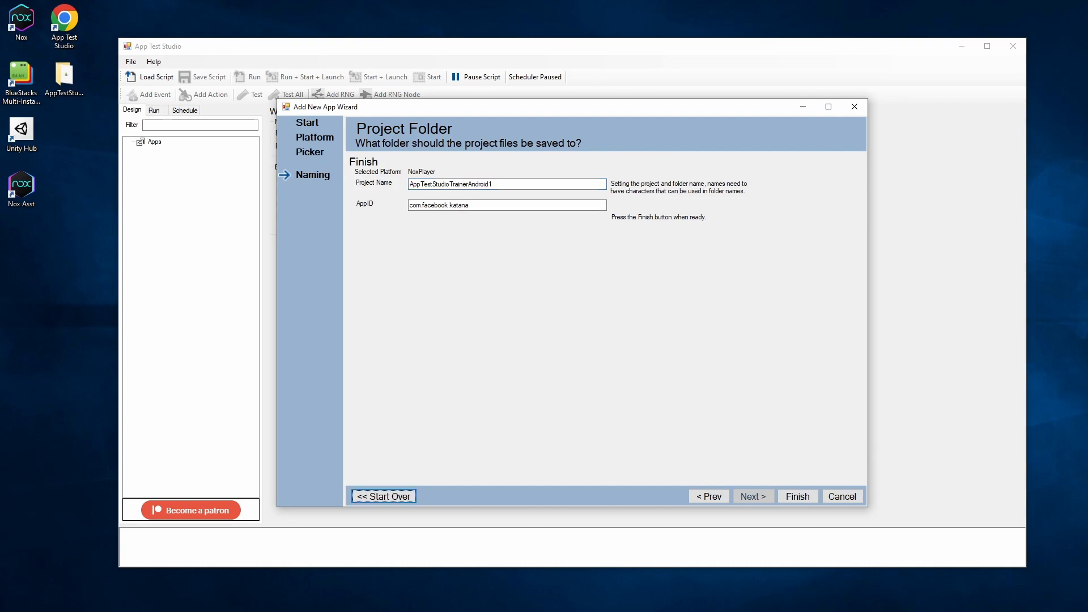
Step: Switch to Chrome and copy the Android trainer's package name com.AppTestStudio.AppTestStudioTrainer1 from the appteststudio.com home page
key(alt+Tab)
click(81, 17)
double_click(81, 17)
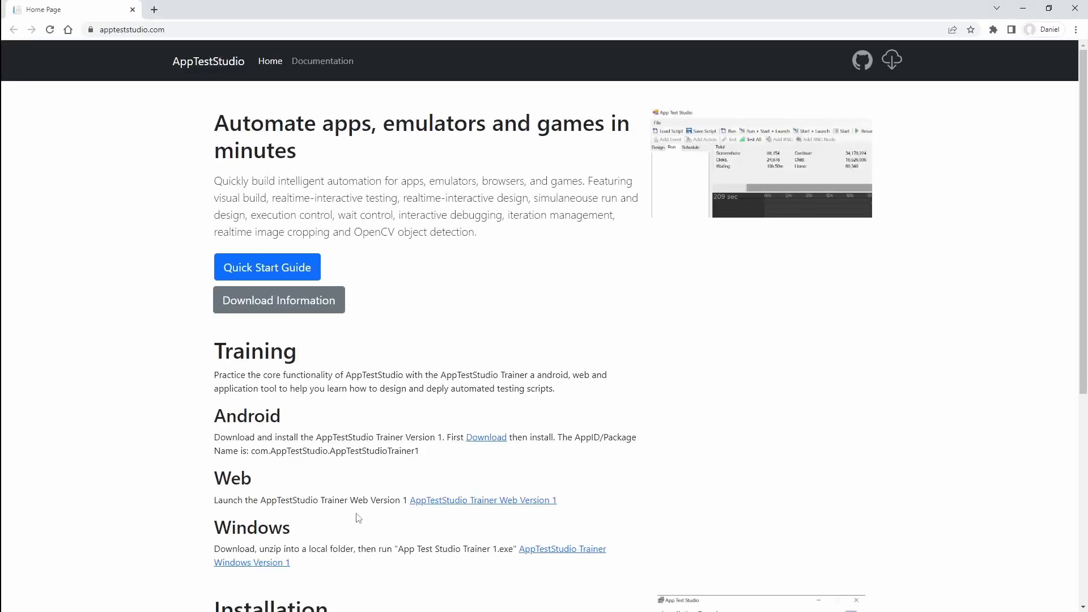
drag(421, 451, 254, 448)
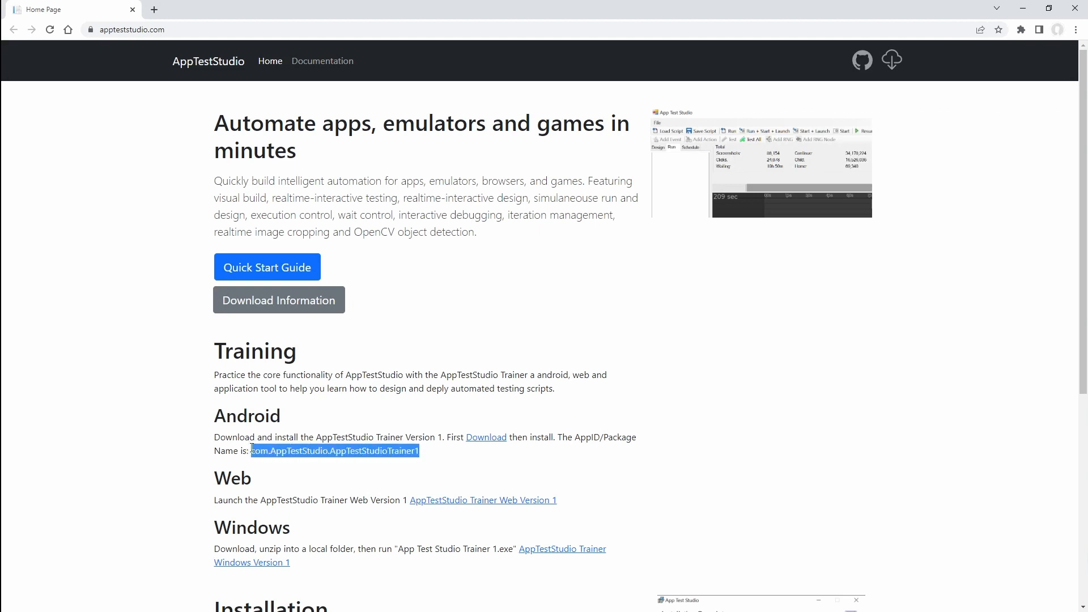
right_click(295, 453)
click(323, 460)
click(1022, 8)
Step: Replace the wizard's AppID with com.AppTestStudio.AppTestStudioTrainer1 and finish creating the project
drag(533, 205, 409, 205)
key(ctrl+v)
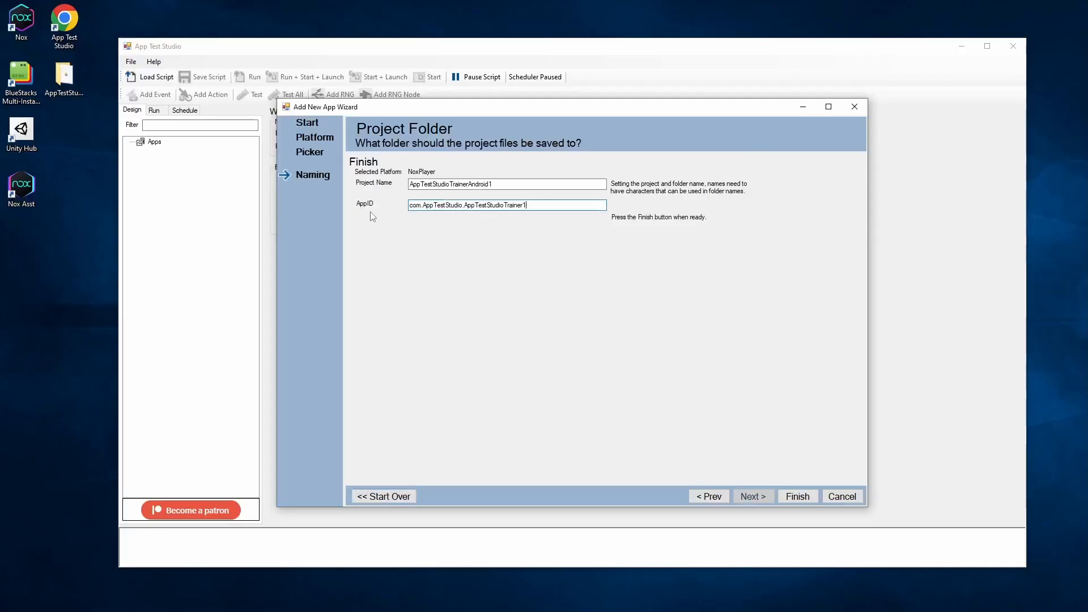
key(Return)
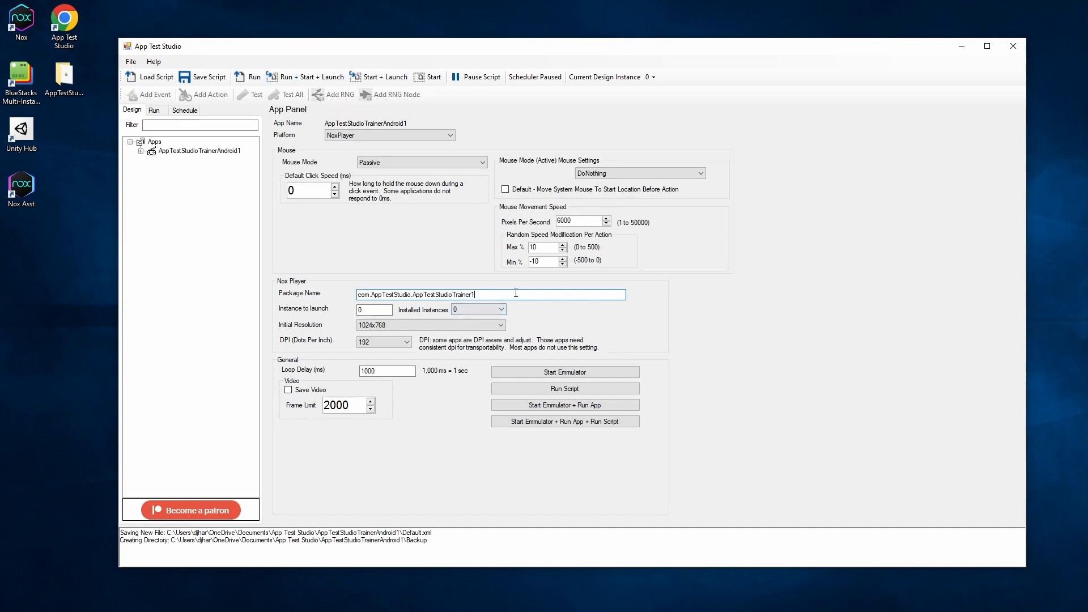
Step: Review the project's package name and start the NoxPlayer emulator without launching the app
drag(516, 293, 335, 284)
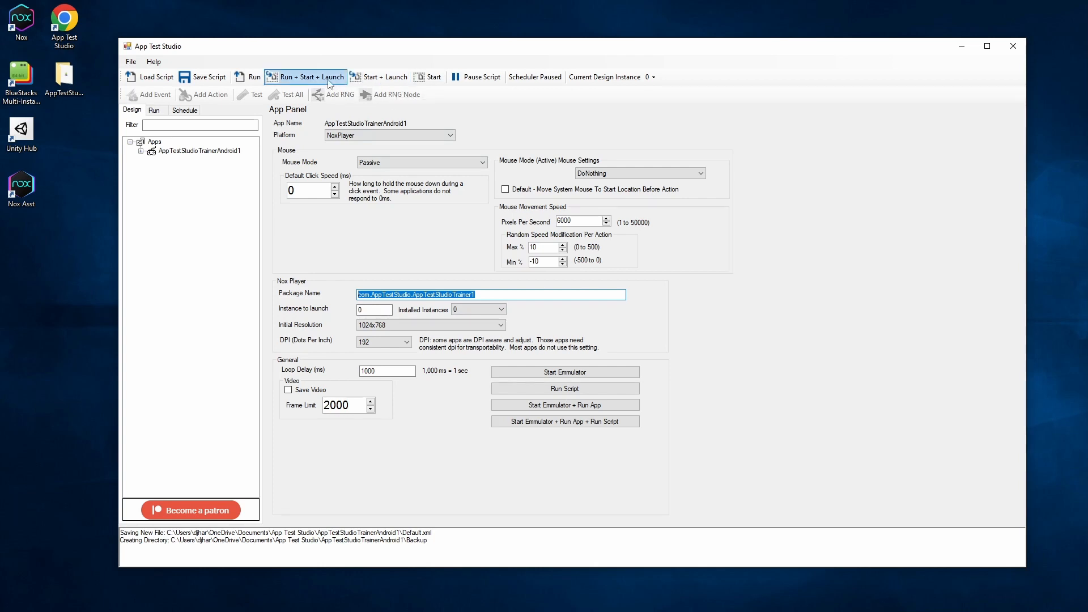
click(483, 294)
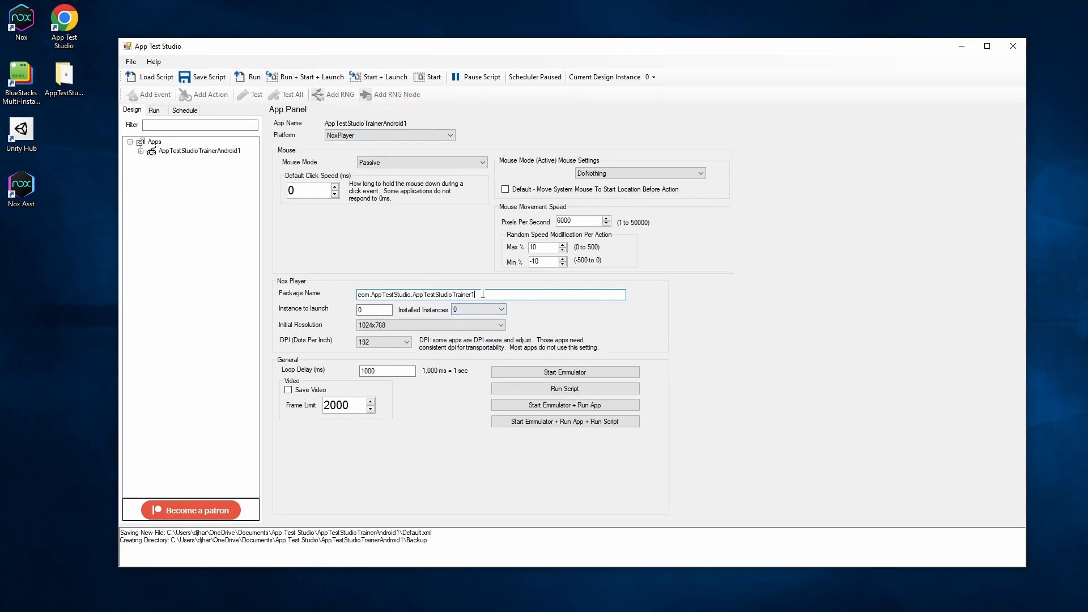
drag(463, 300, 352, 297)
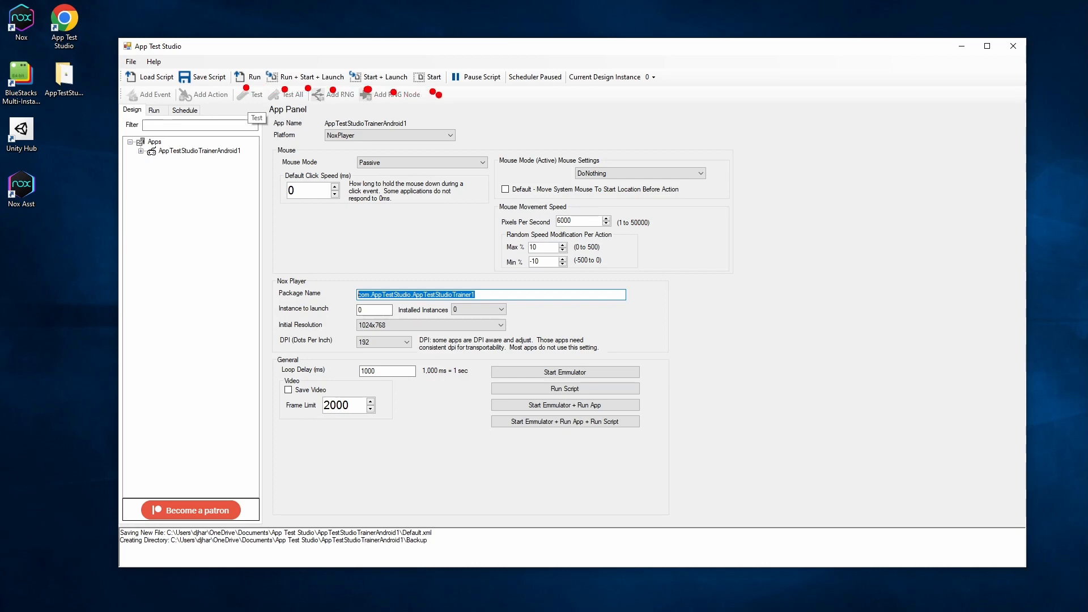
click(430, 77)
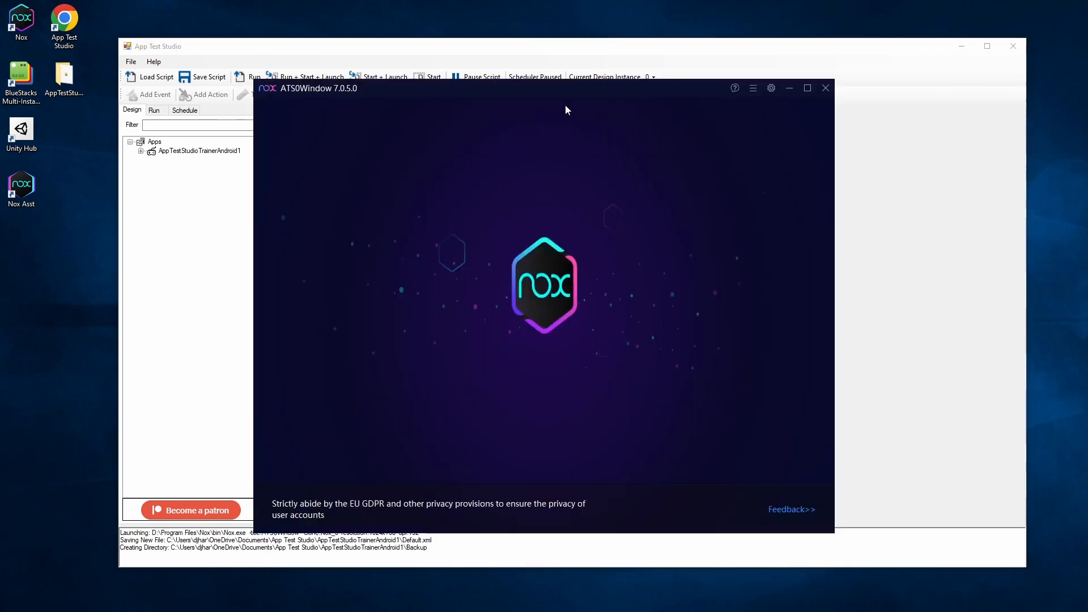
Step: Bring App Test Studio to the front and choose 0 as the current design instance
click(627, 47)
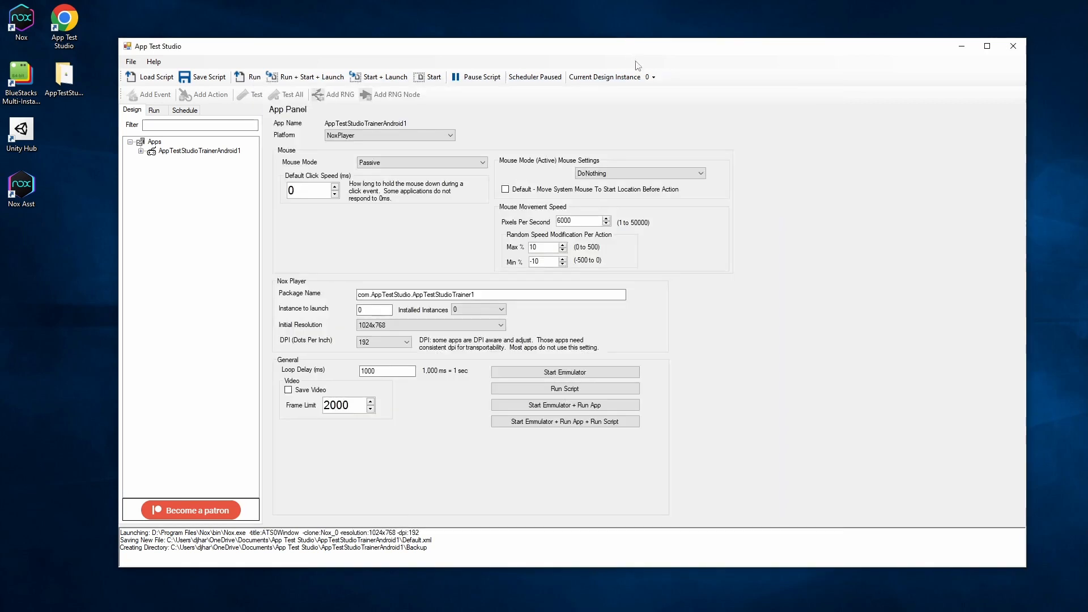
click(653, 77)
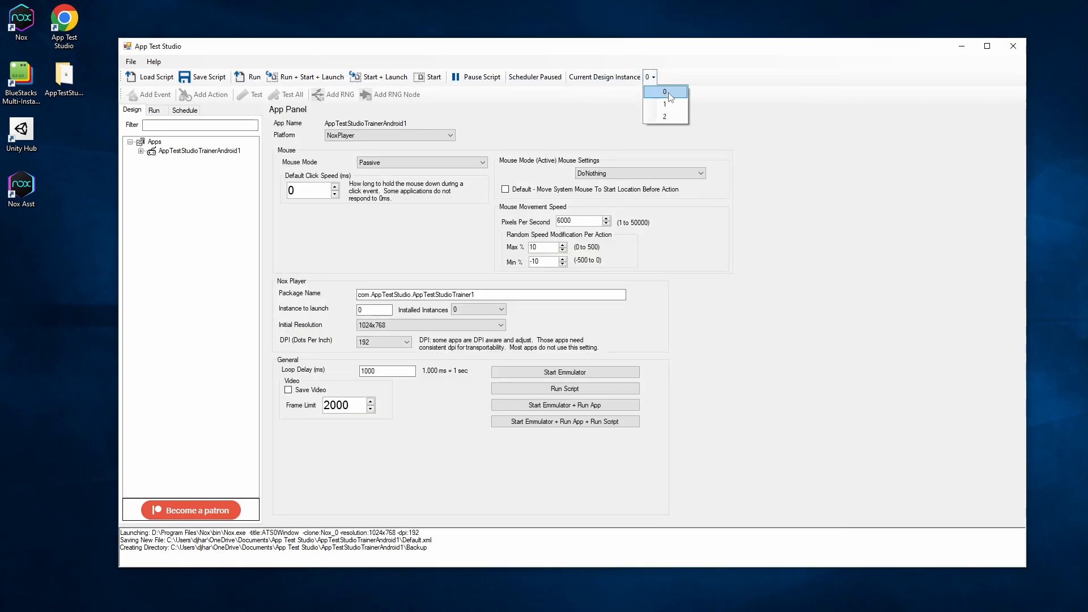
click(666, 92)
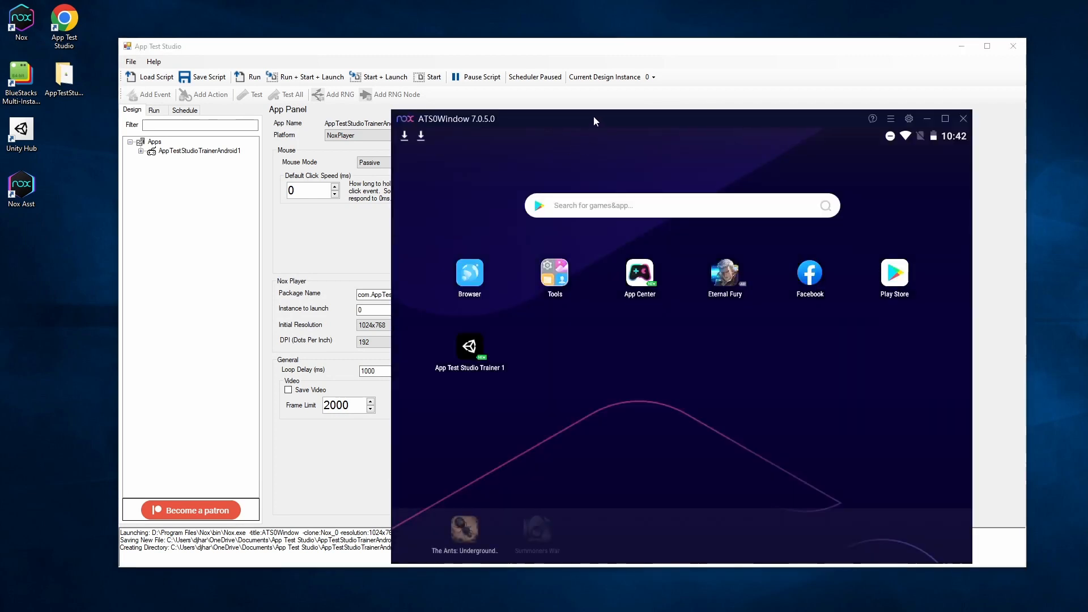
Step: Move the emulator and App Test Studio windows apart, launch the trainer app in the emulator, and return to App Test Studio
drag(594, 117, 658, 117)
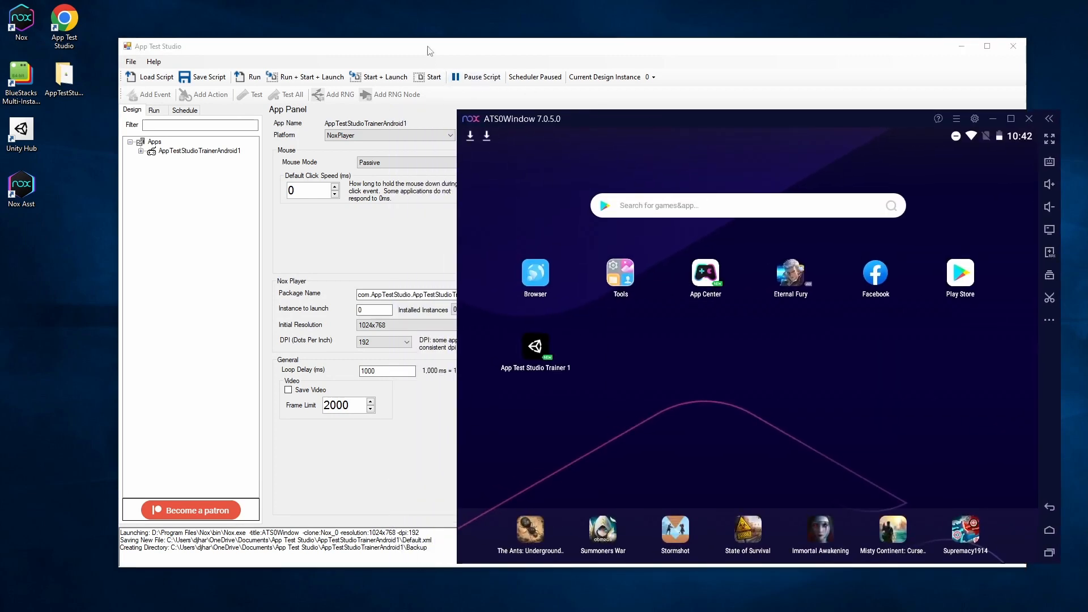
drag(427, 51, 365, 41)
drag(420, 284, 257, 280)
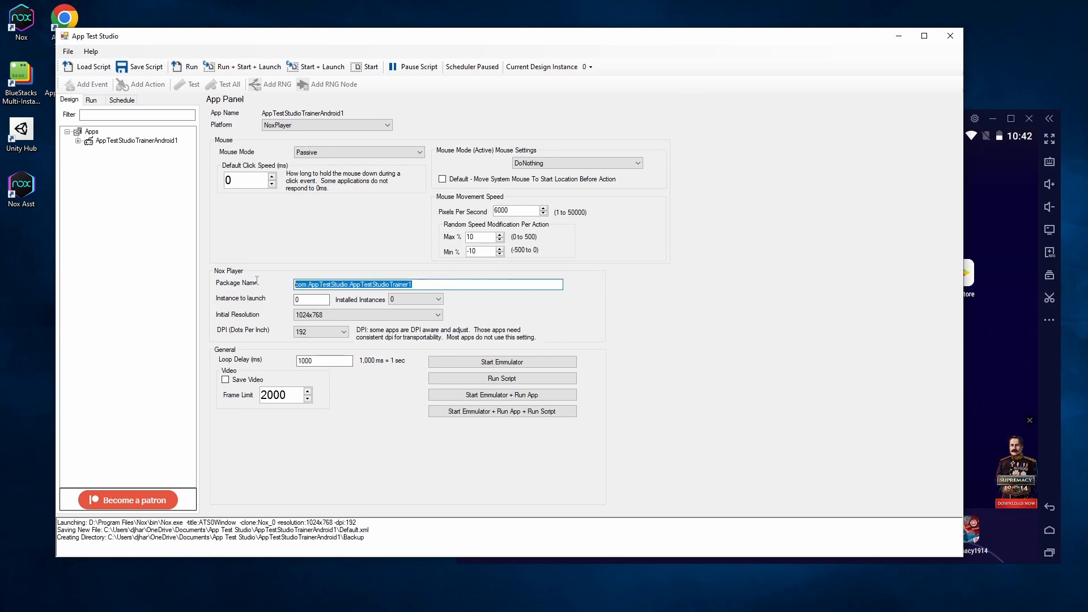
click(328, 74)
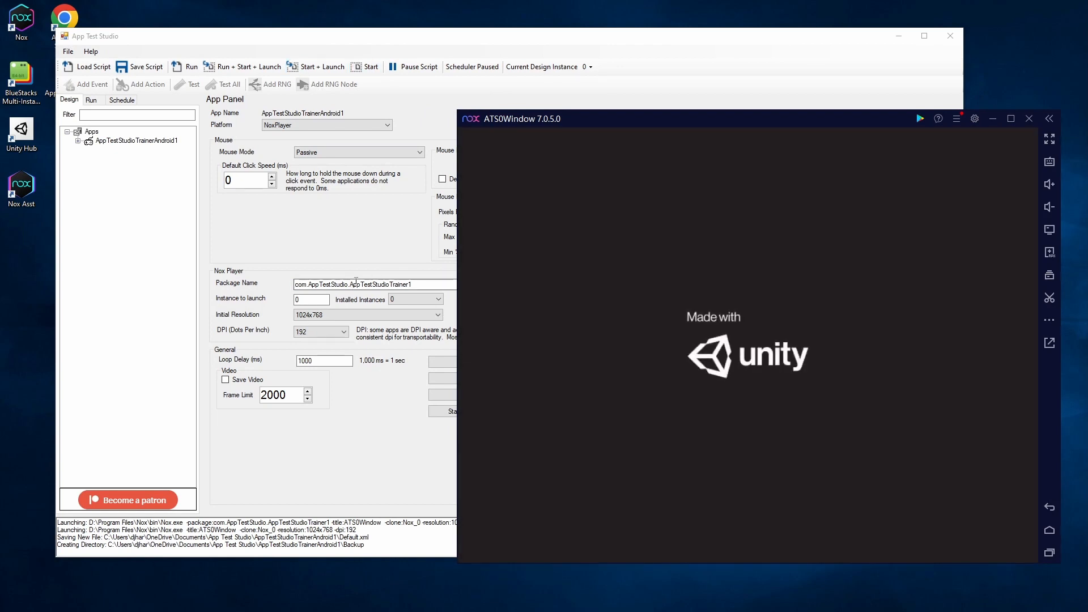
click(198, 274)
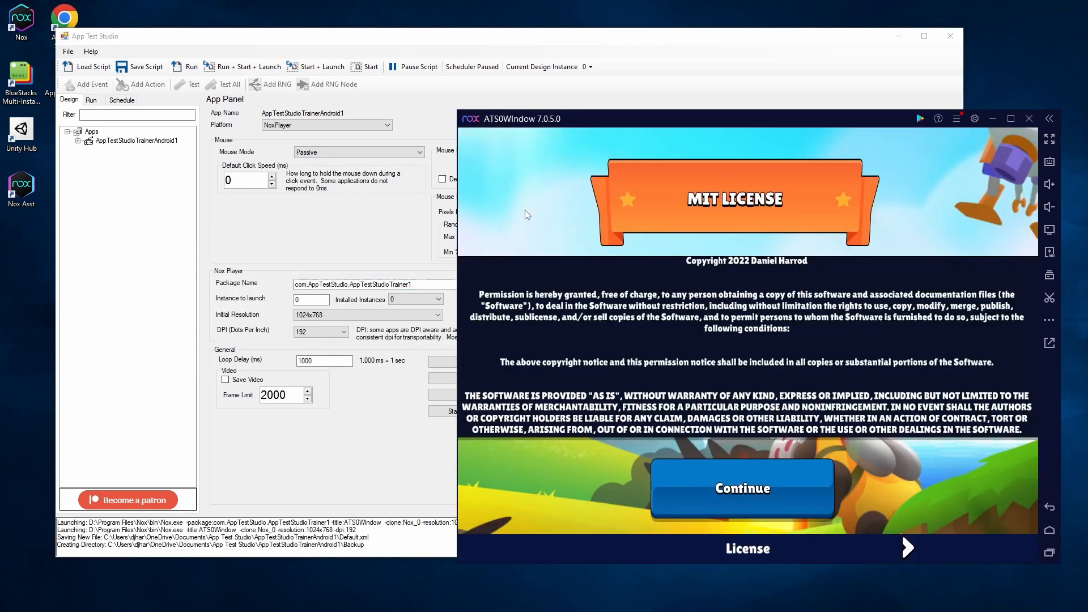
click(338, 242)
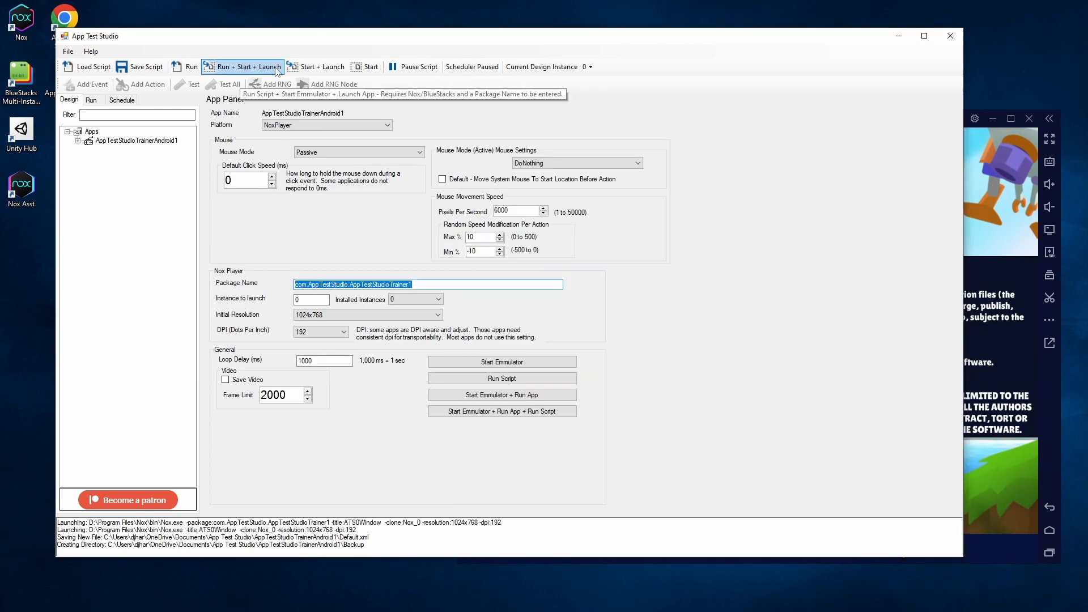
Step: Expand the AppTestStudioTrainerAndroid1 project and move the App Test Studio window off more of the emulator
click(79, 141)
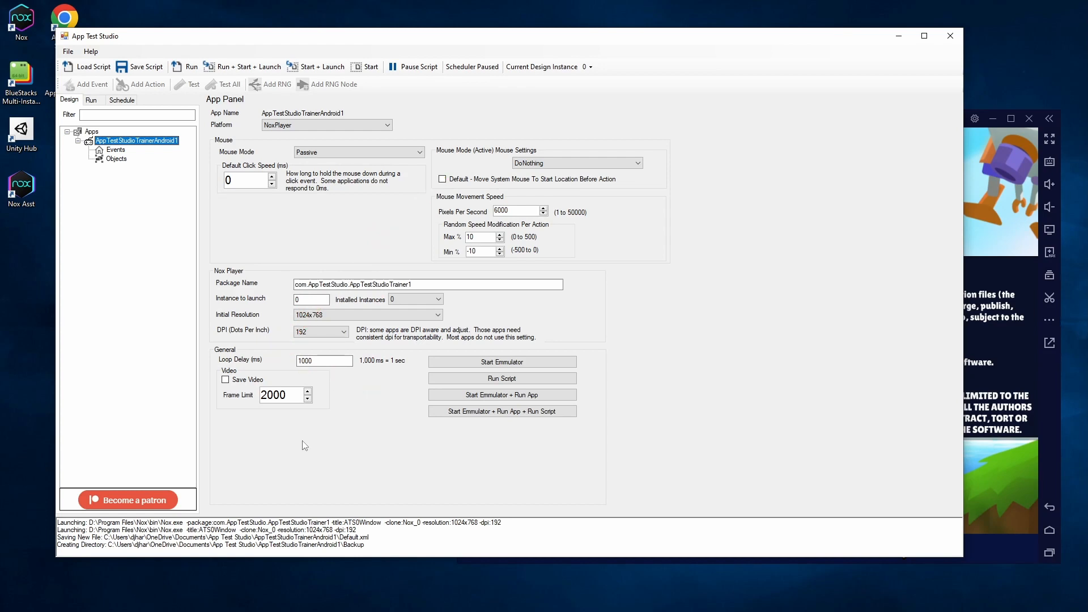
drag(343, 361, 279, 360)
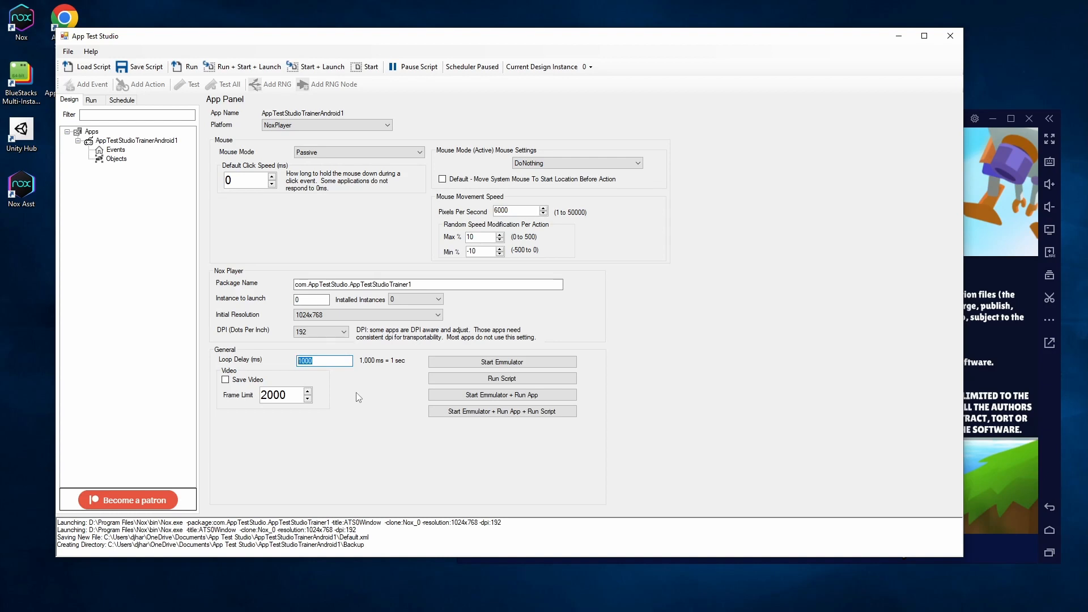
drag(403, 35, 349, 11)
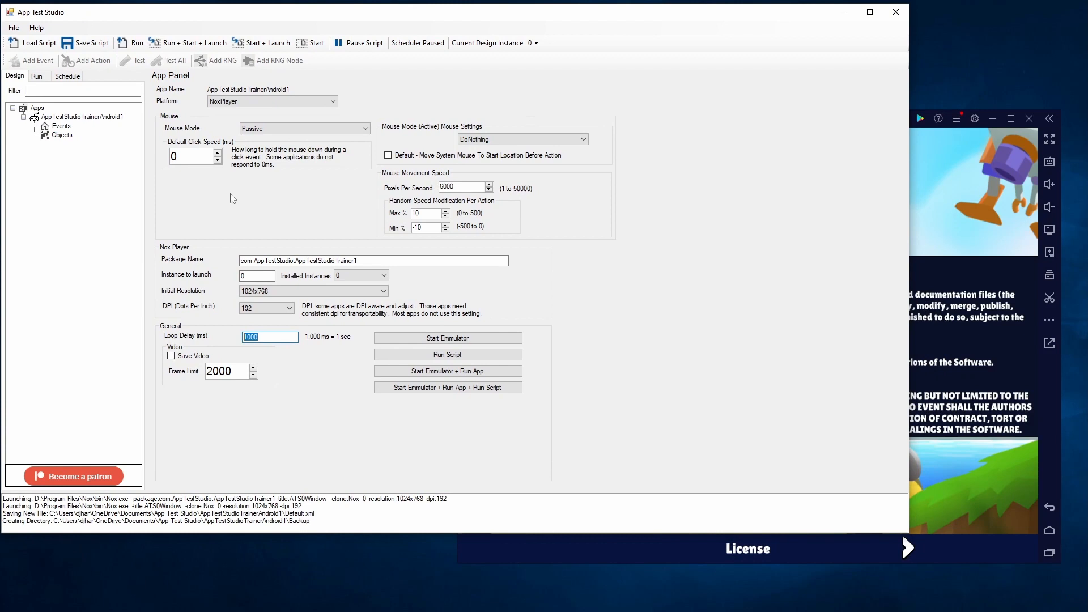
Step: Switch to the NoxPlayer emulator, continue past the trainer app's MIT License screen, and try Continue on the Level 0 page
click(939, 189)
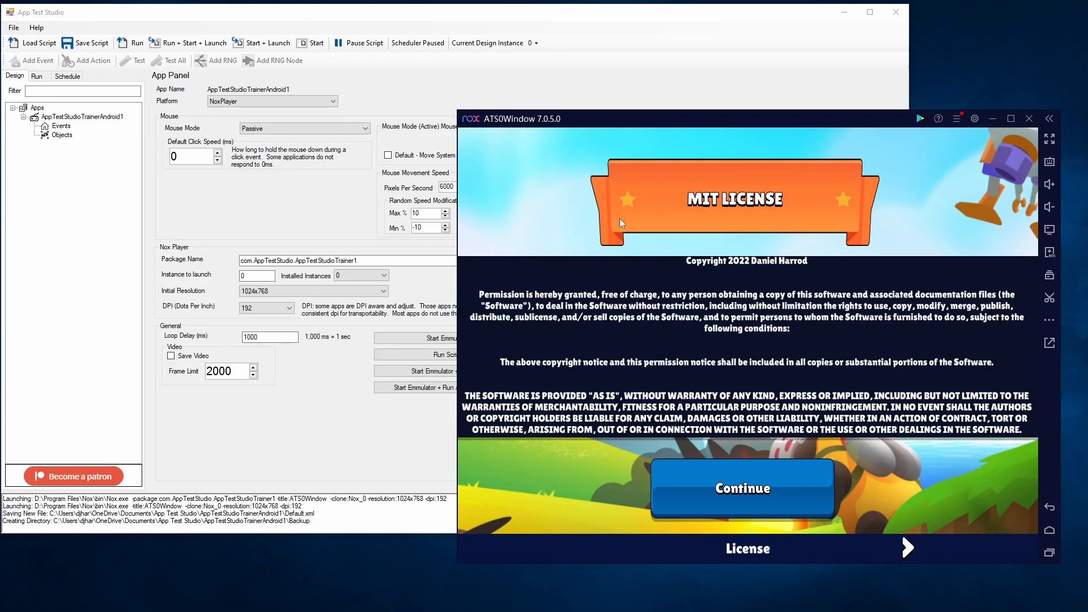
click(741, 494)
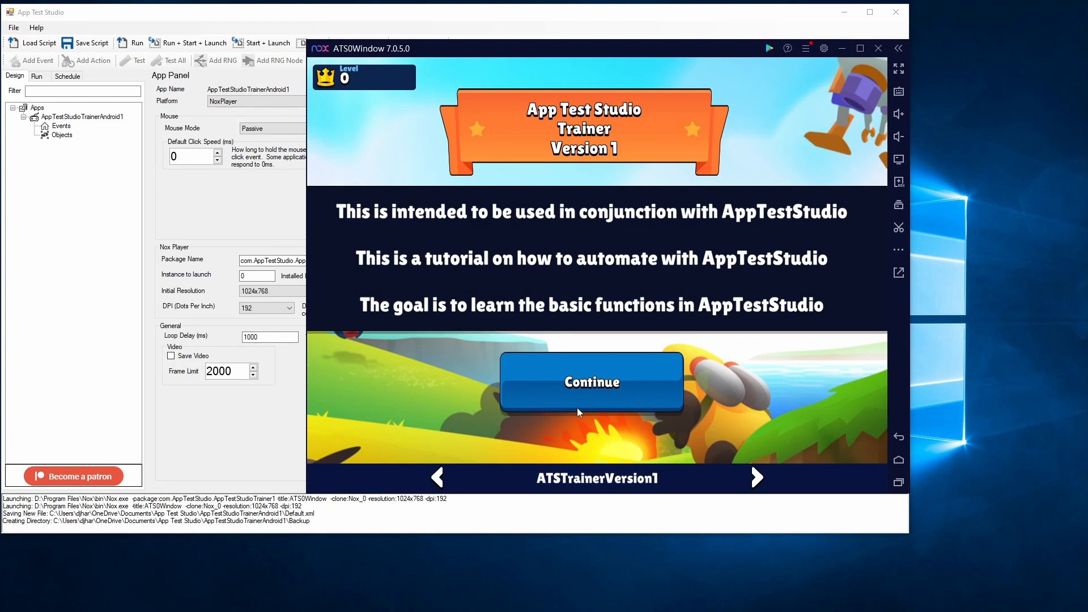
click(592, 391)
click(443, 479)
click(554, 391)
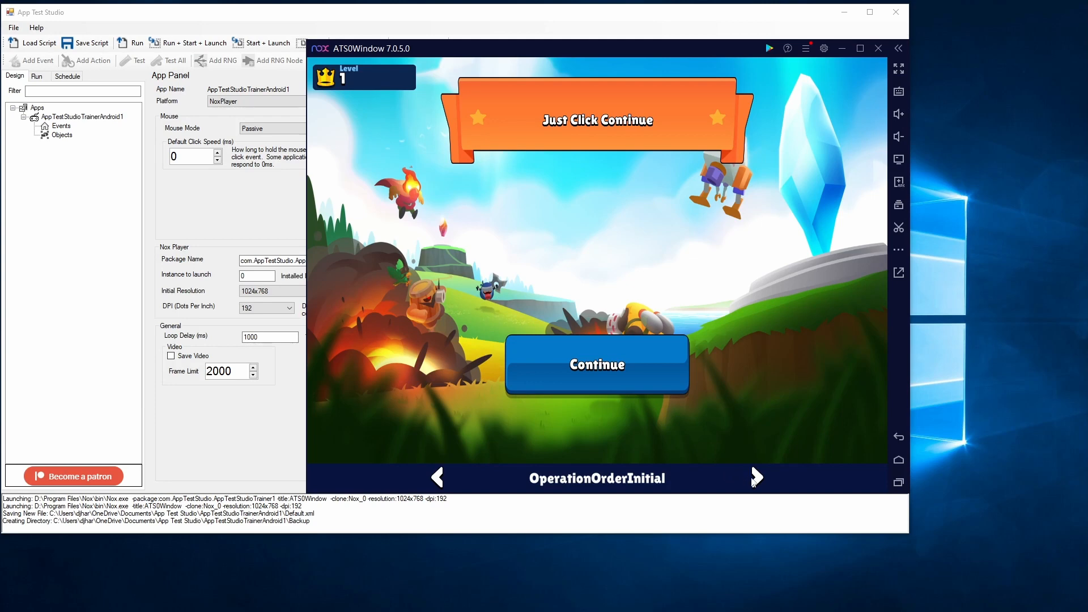
Step: Browse the trainer's pages back and forth between Level 0 and Level 3, ending on the ATSTrainerVersion1 page
click(756, 479)
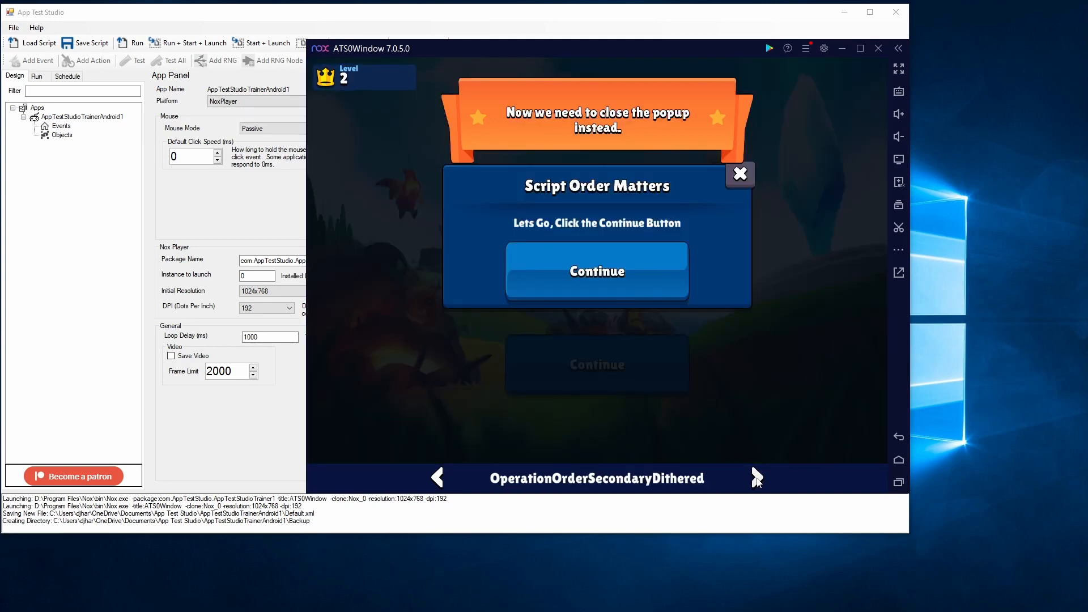
click(439, 478)
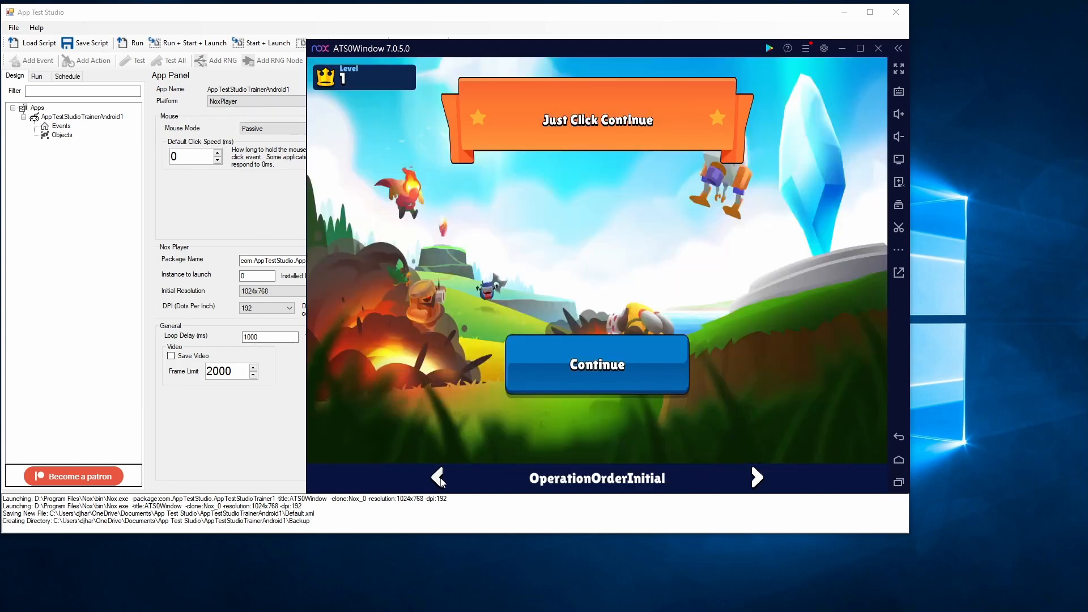
click(439, 479)
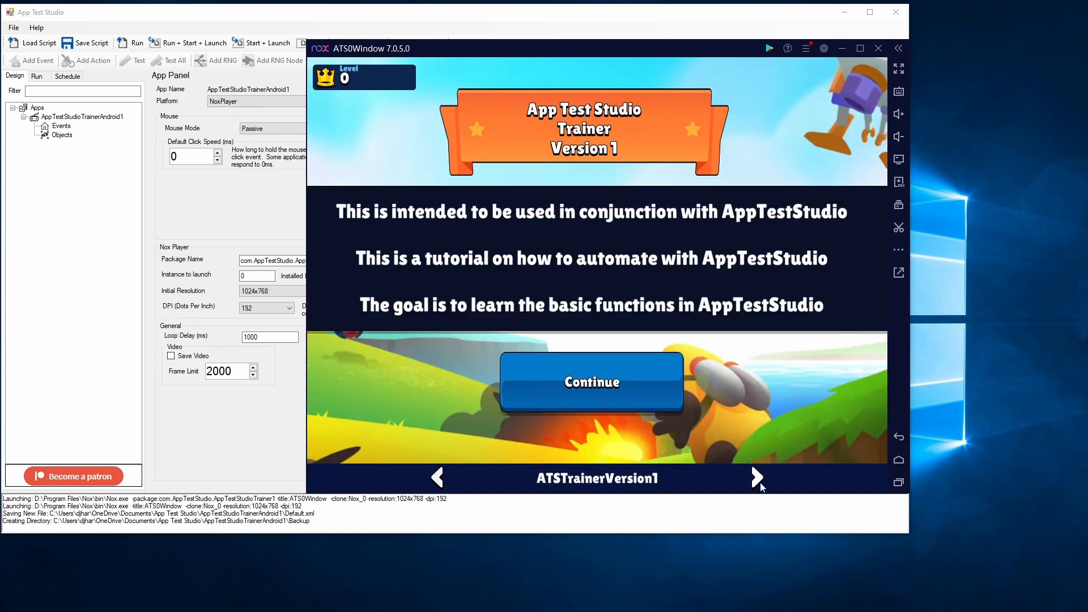
click(758, 479)
click(440, 481)
click(757, 479)
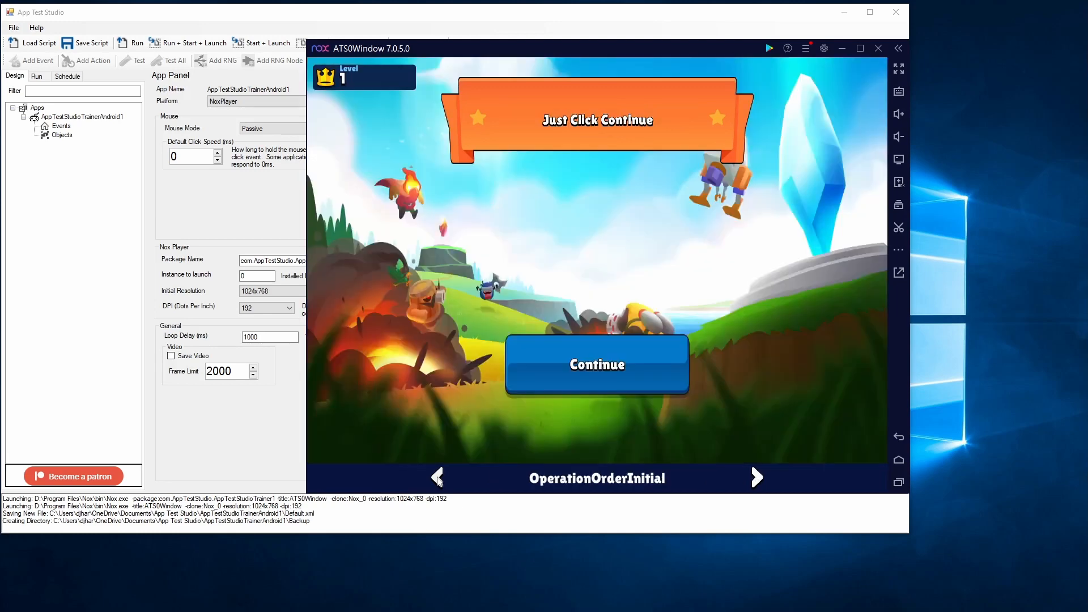
click(439, 479)
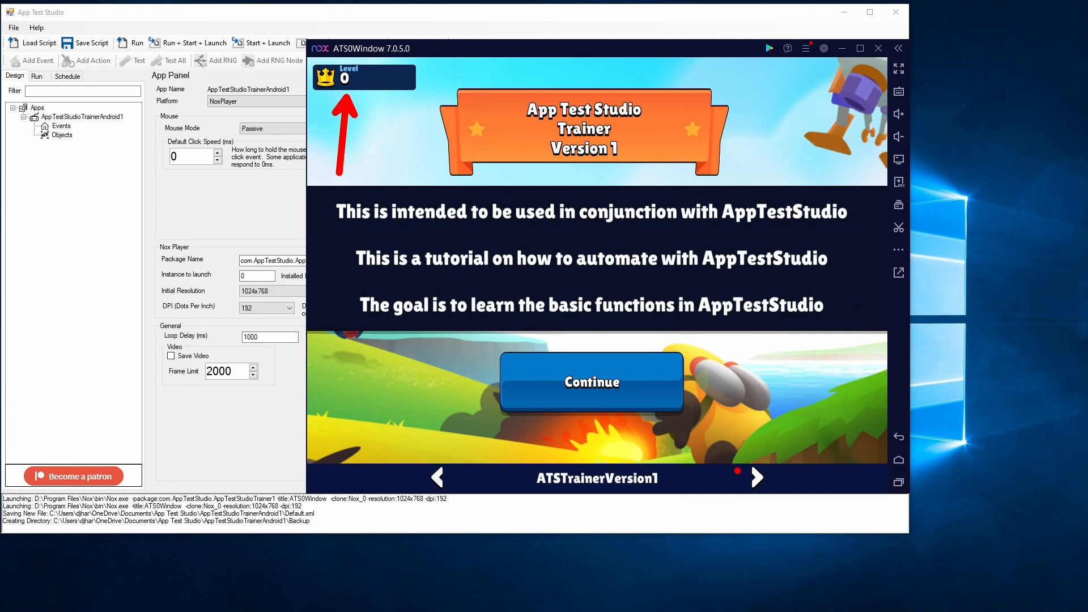
click(757, 478)
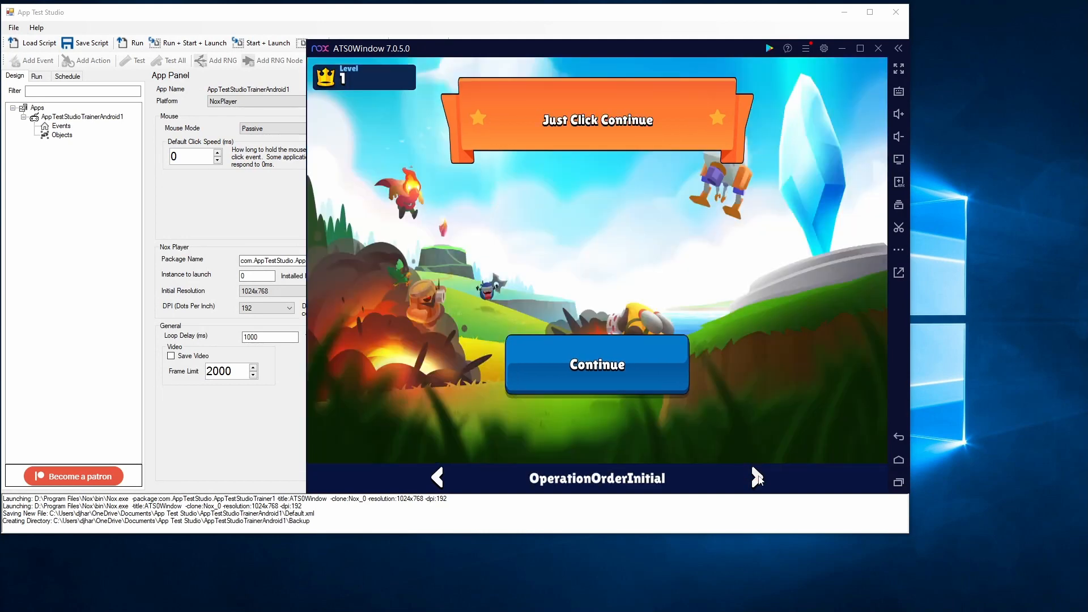
click(757, 478)
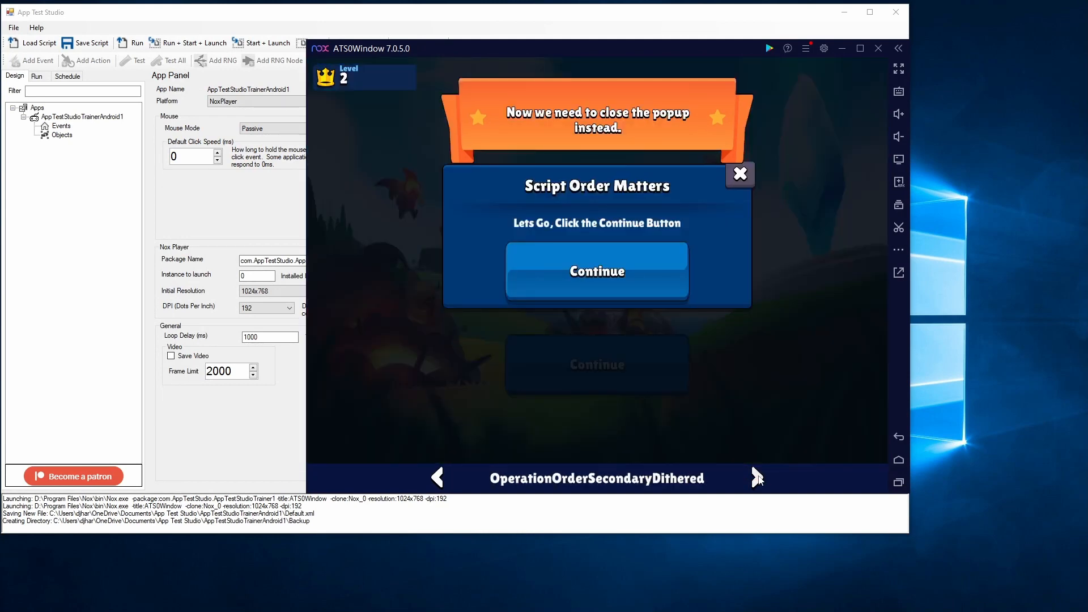
click(757, 477)
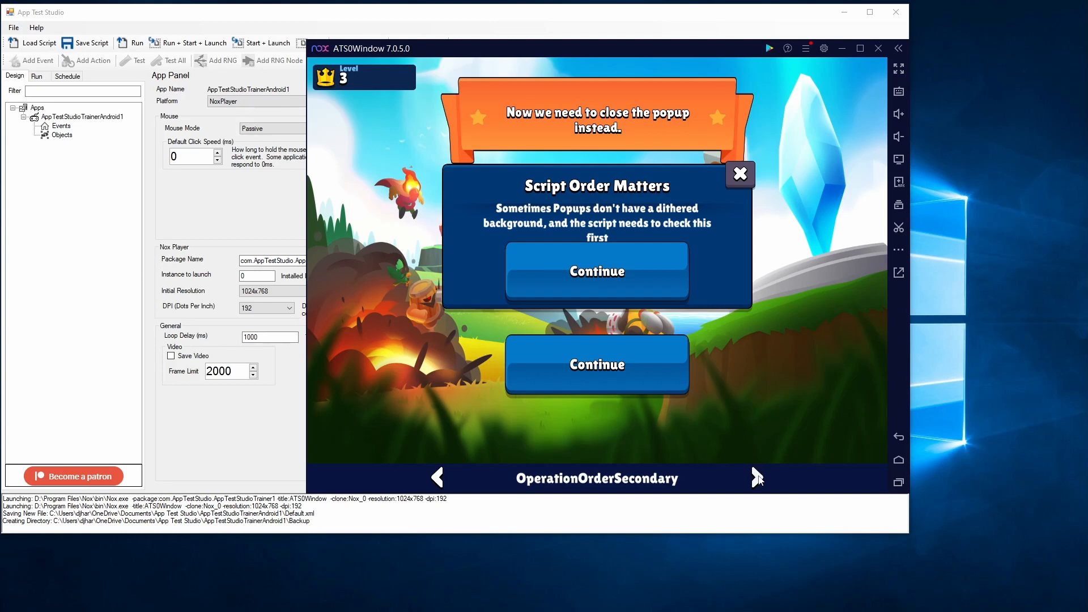
click(438, 482)
click(439, 483)
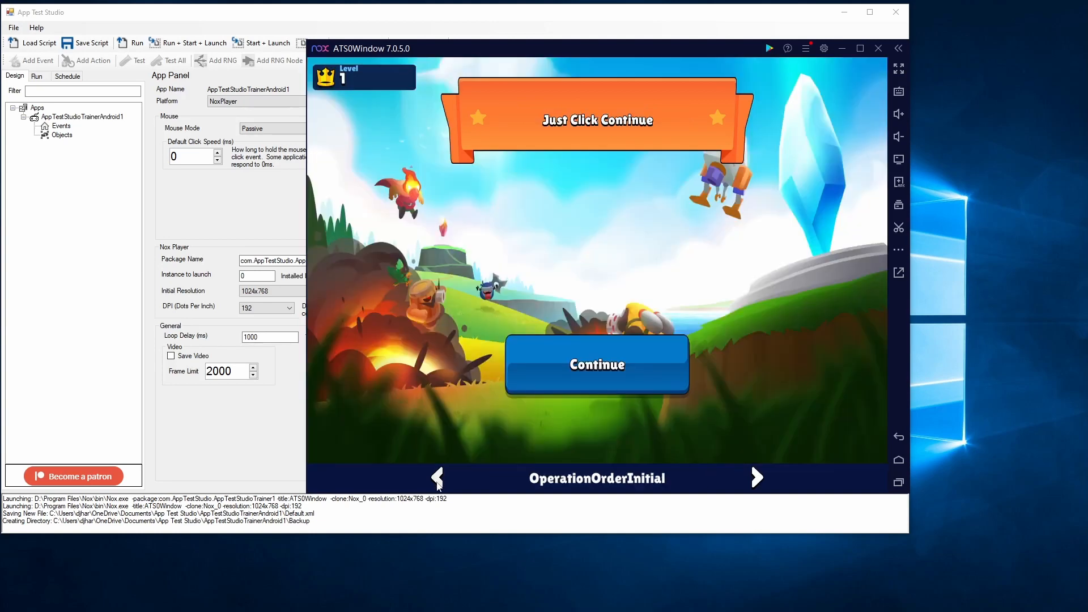
click(438, 481)
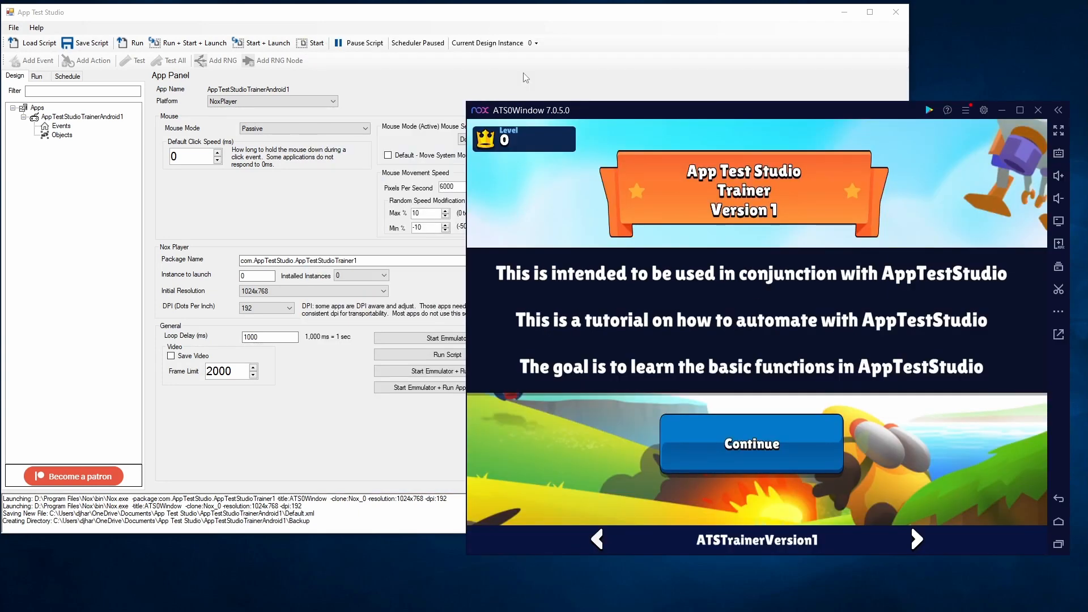
Step: Switch to App Test Studio and add a new event under the project's Events node
click(526, 77)
click(63, 116)
click(61, 126)
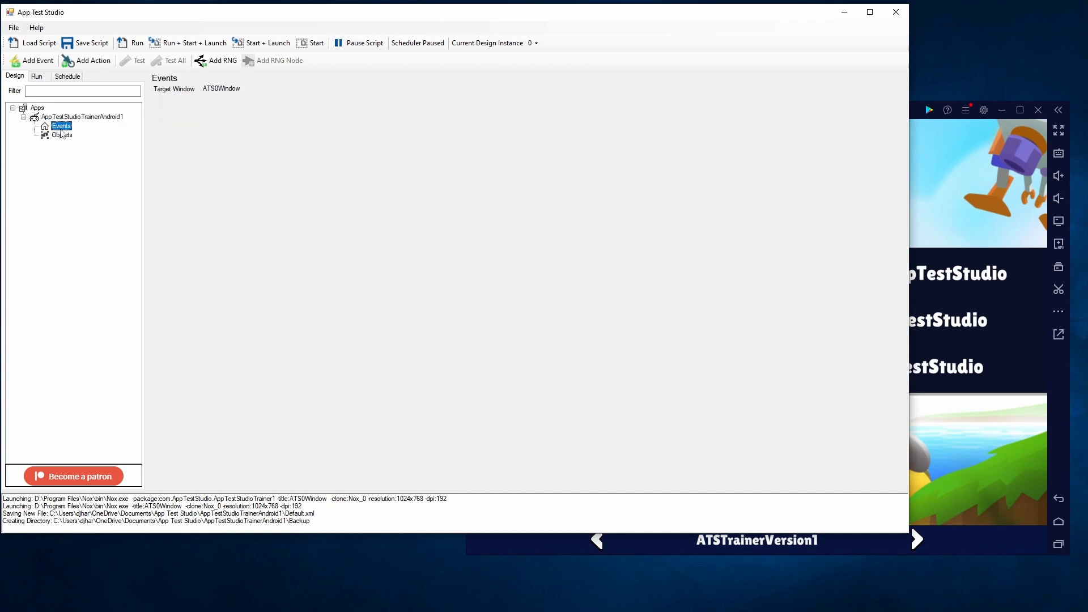
right_click(62, 128)
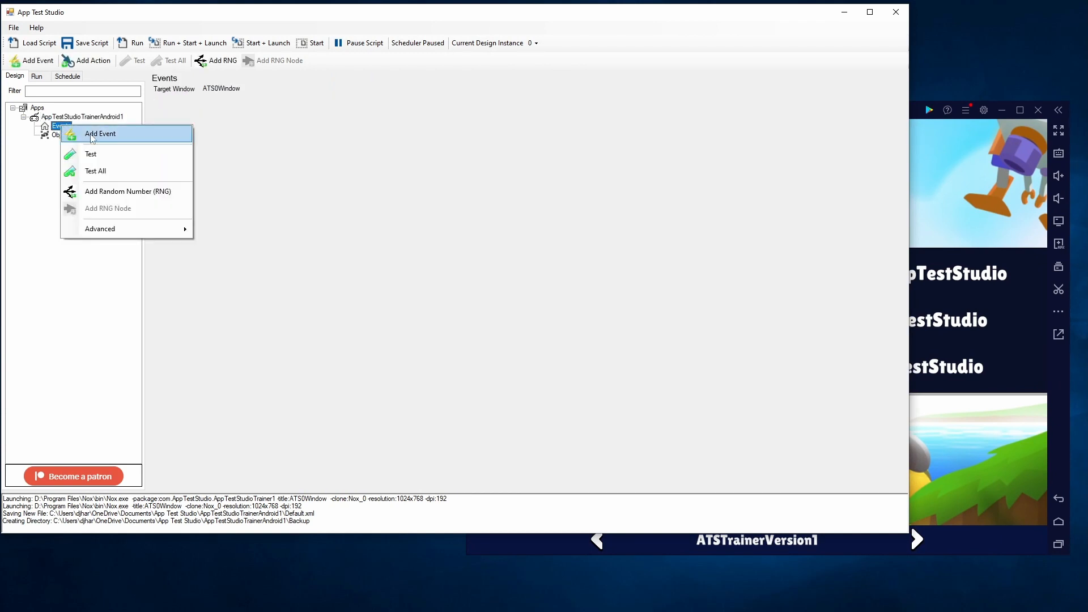
click(92, 135)
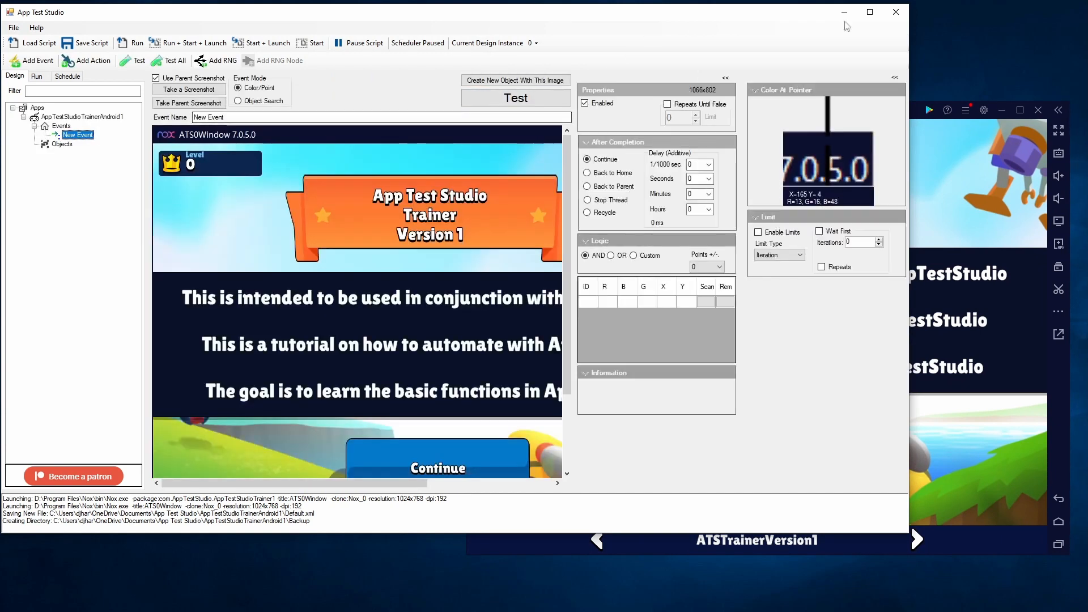
Step: Maximize the App Test Studio window and name the new event Level 0
click(870, 12)
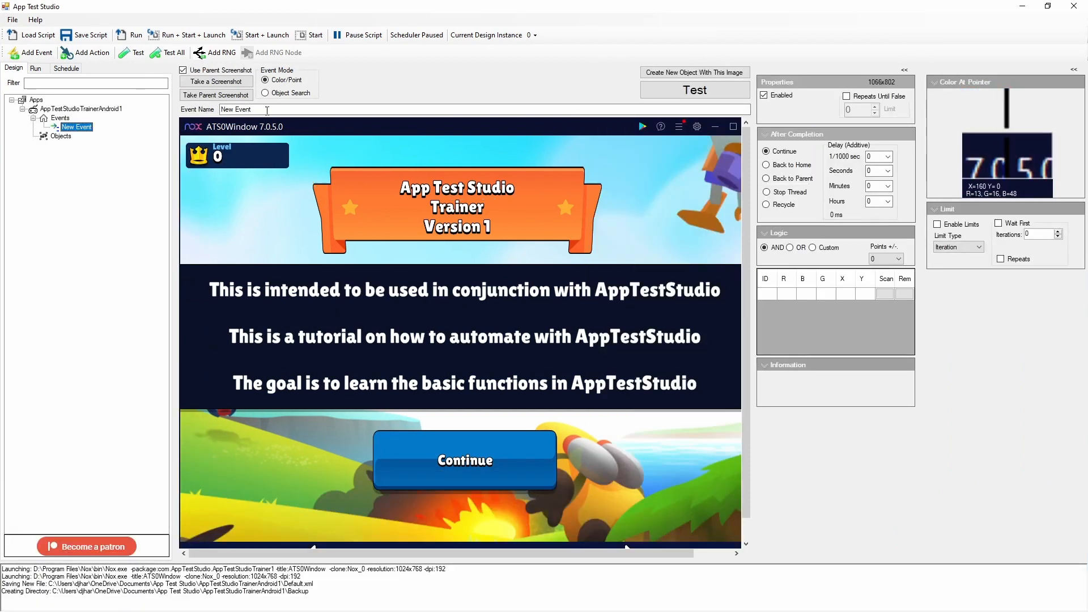
drag(269, 111, 190, 112)
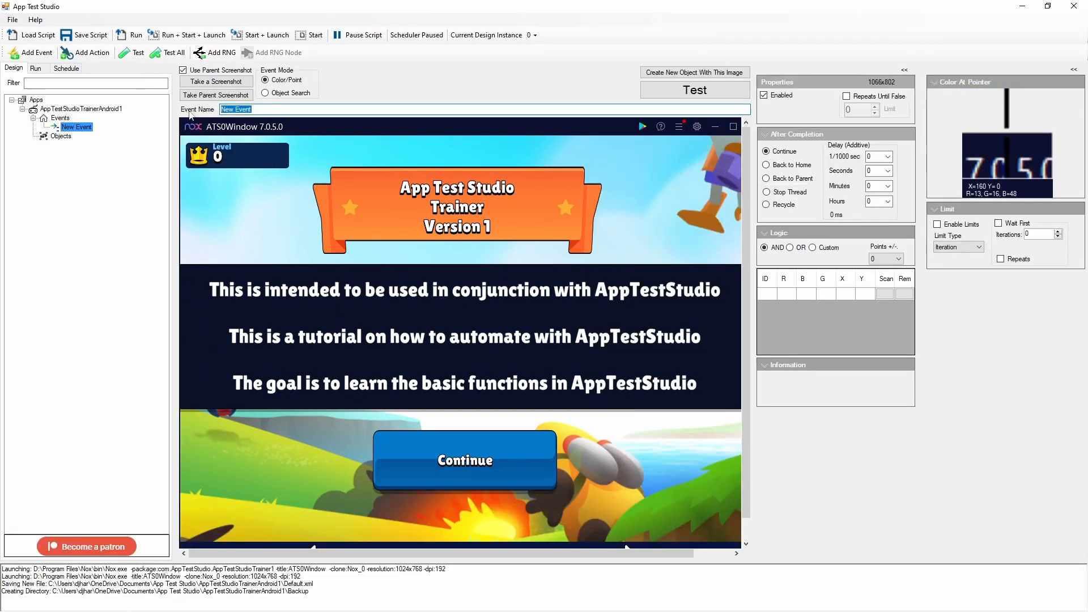
text(Level 0)
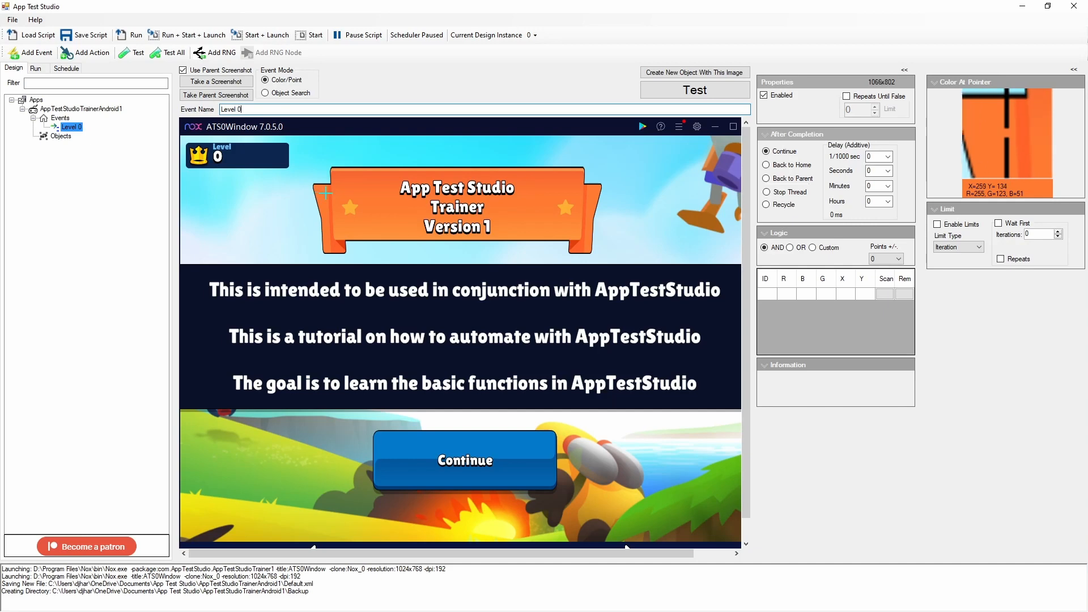
Step: Bring up the emulator and examine how the level number identifies each trainer page from 0 to 5, ending back on Level 0
key(alt+Tab)
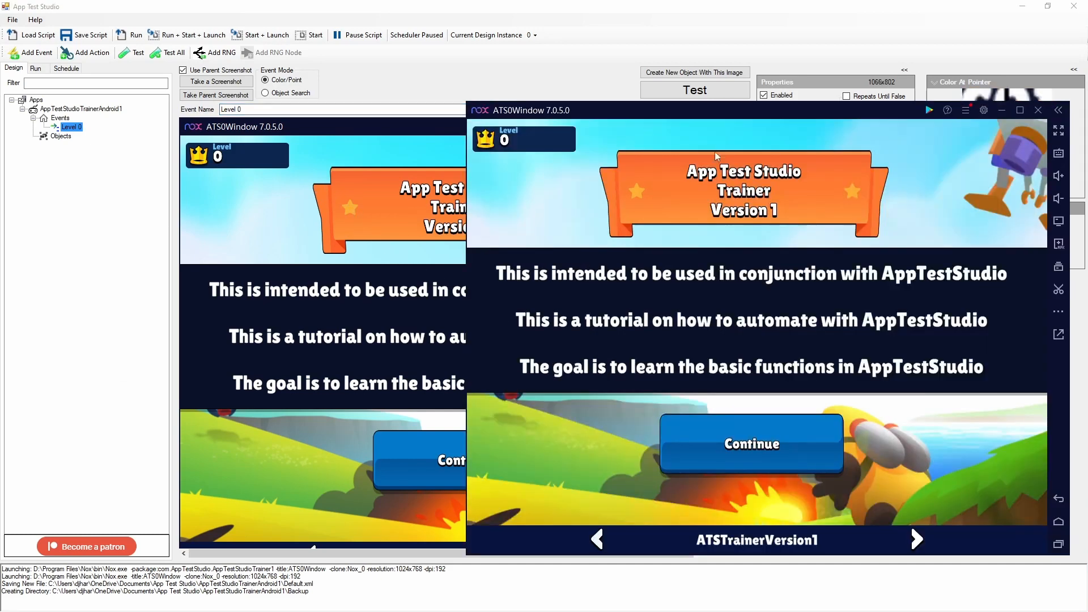
drag(692, 115, 549, 60)
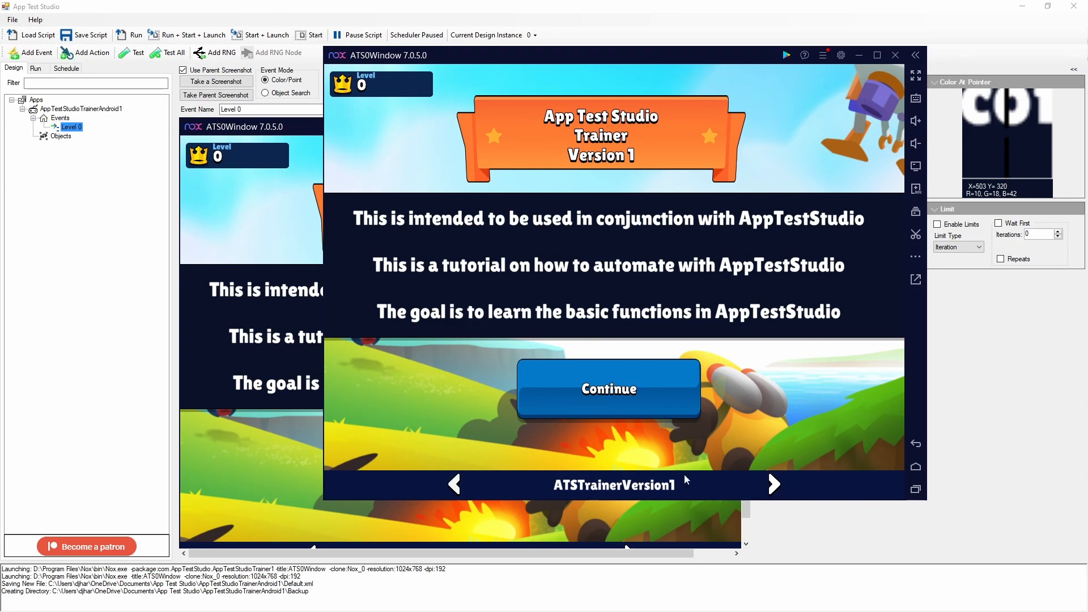
click(774, 486)
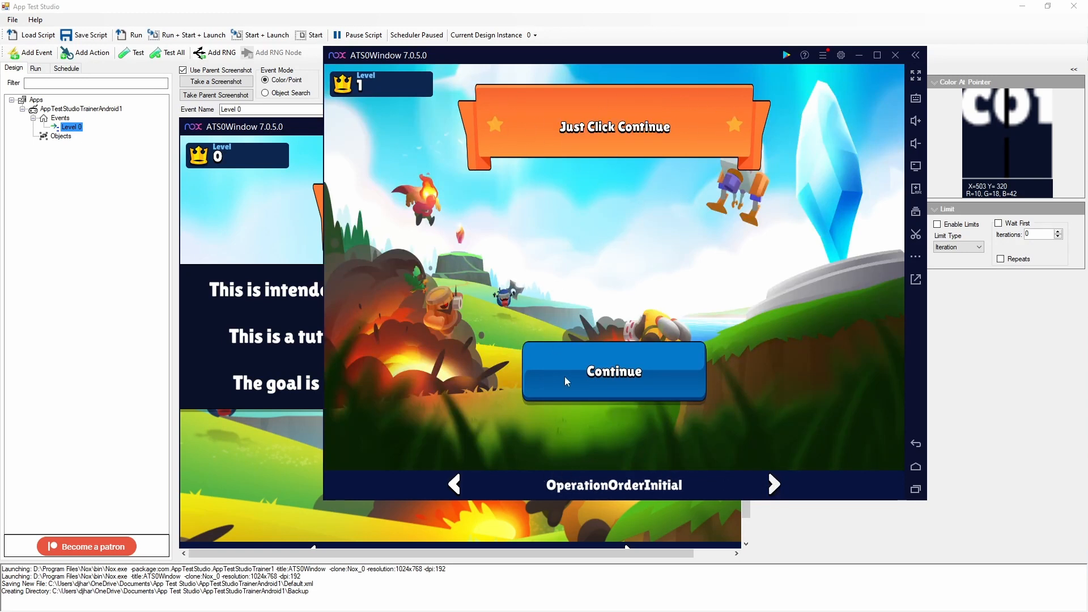
click(773, 484)
click(774, 484)
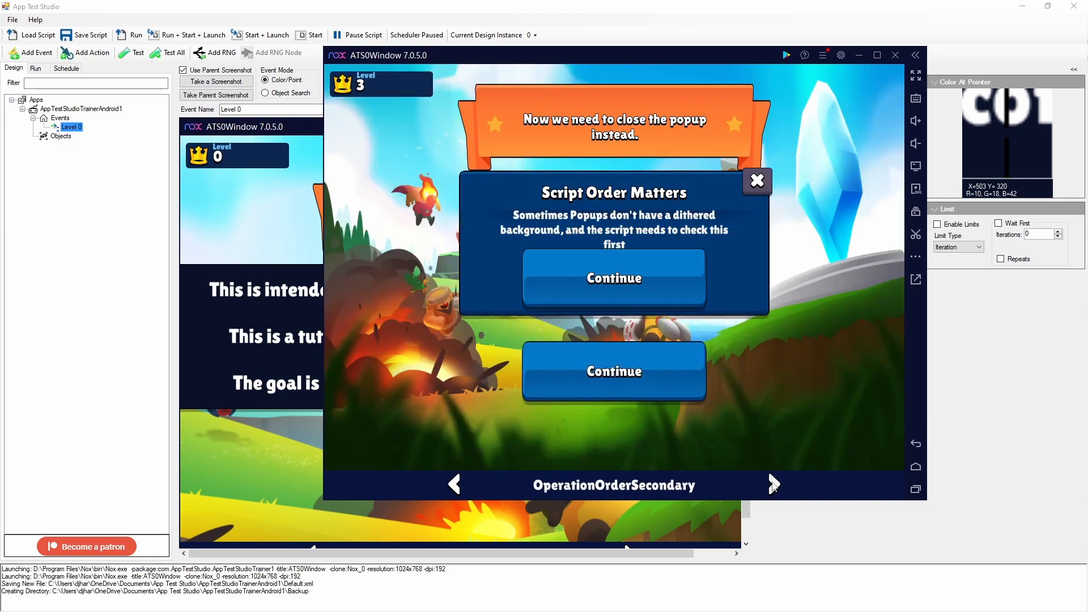
click(773, 484)
click(774, 485)
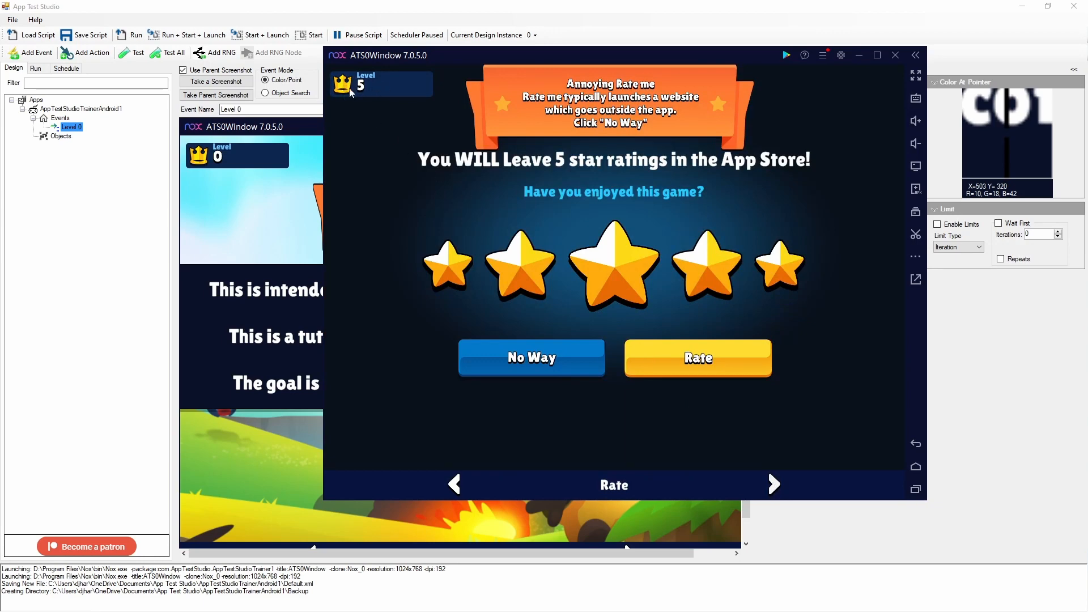
click(454, 484)
click(454, 484)
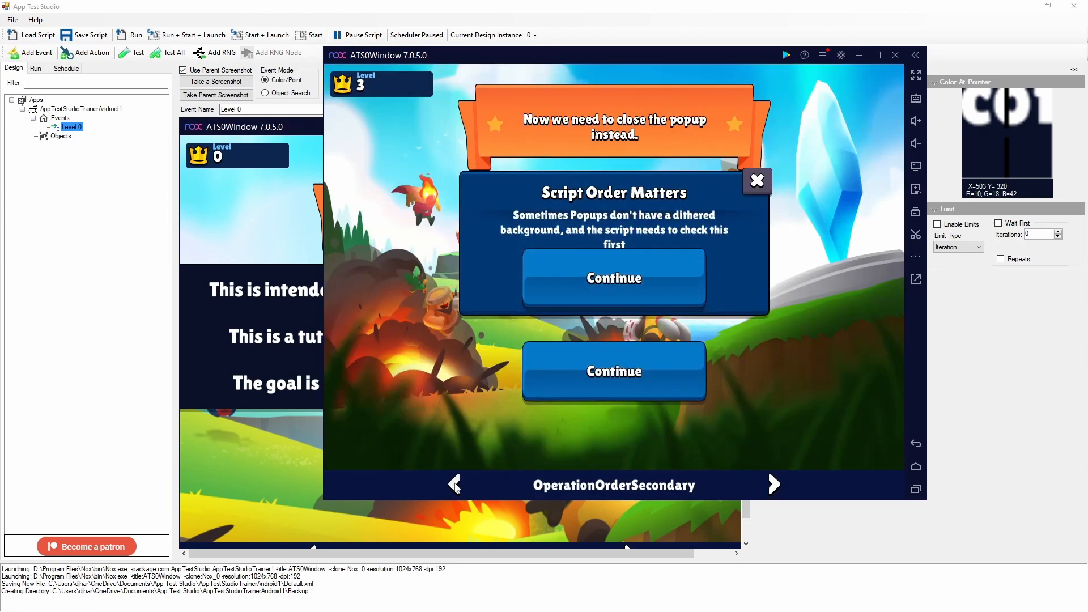
click(455, 485)
click(454, 485)
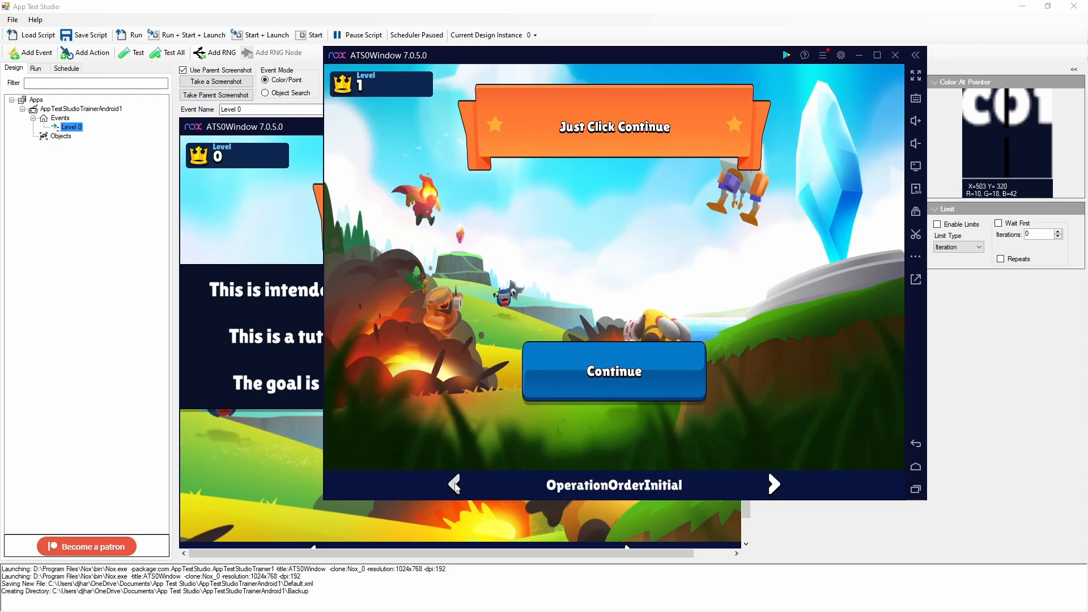
click(454, 485)
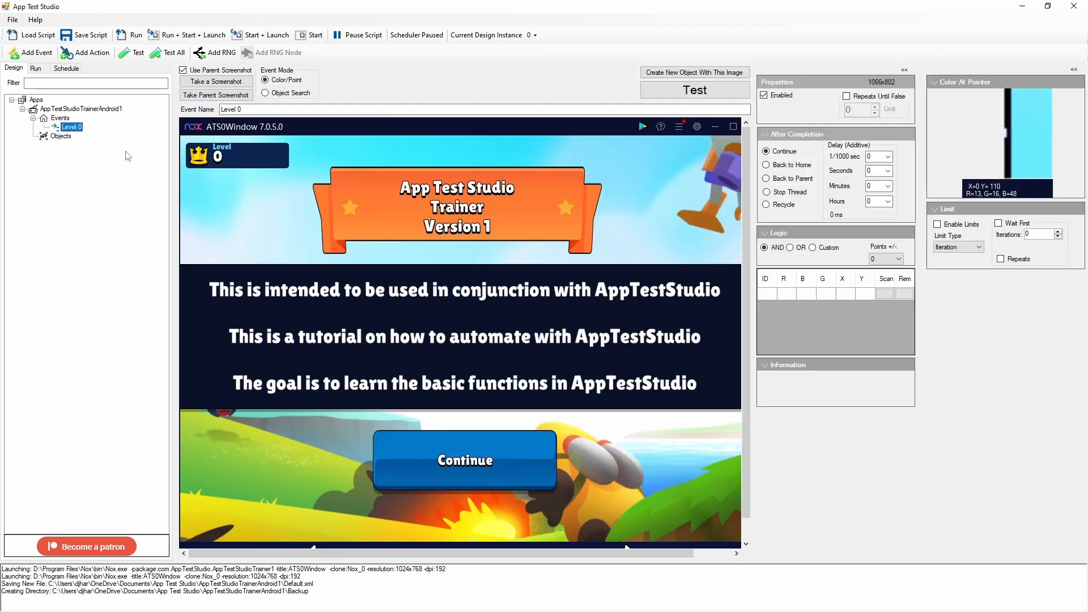
Step: In App Test Studio, add color points to the Level 0 event on the banner's star, the orange banner, the Continue button and the level digit
click(127, 151)
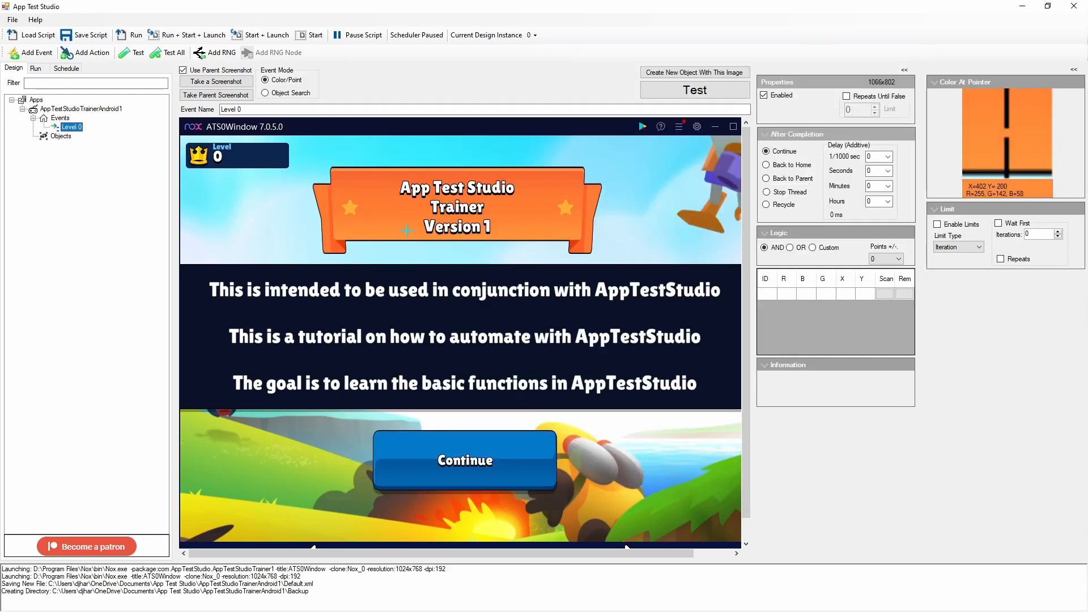
click(349, 204)
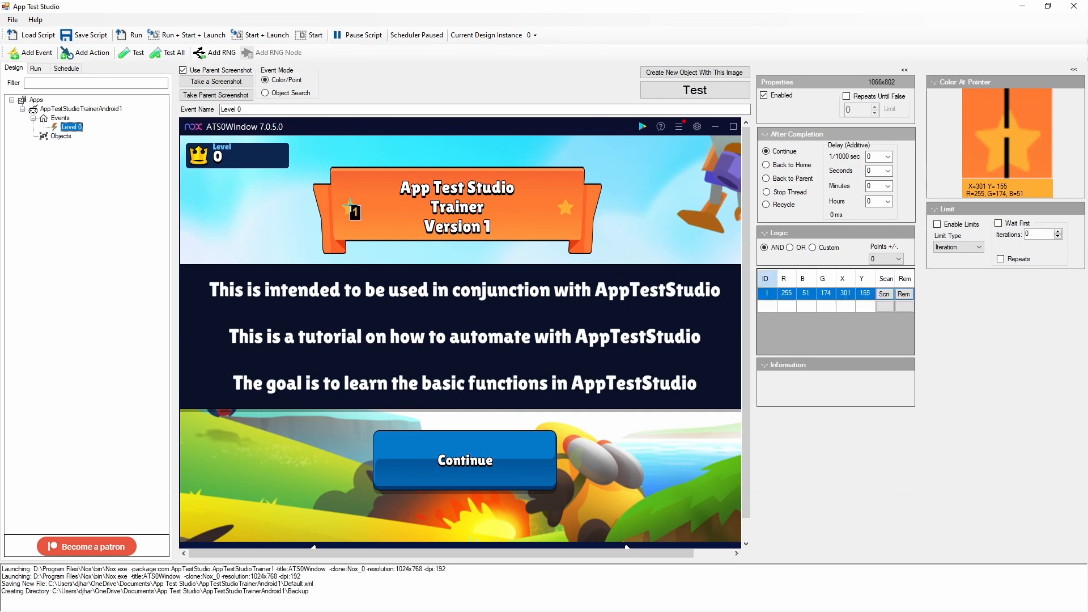
click(403, 212)
click(485, 441)
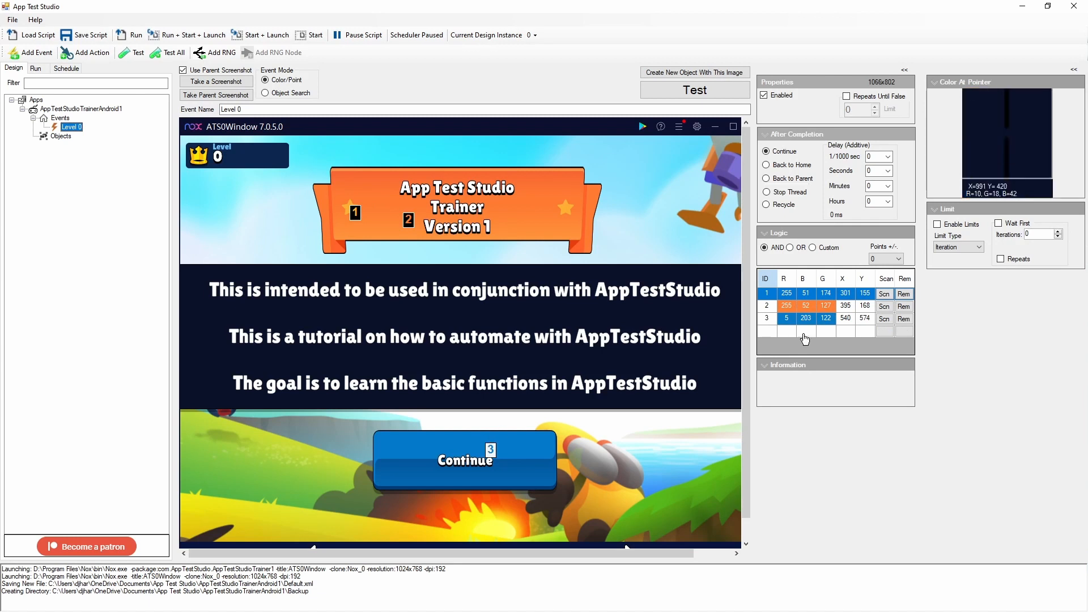
click(826, 331)
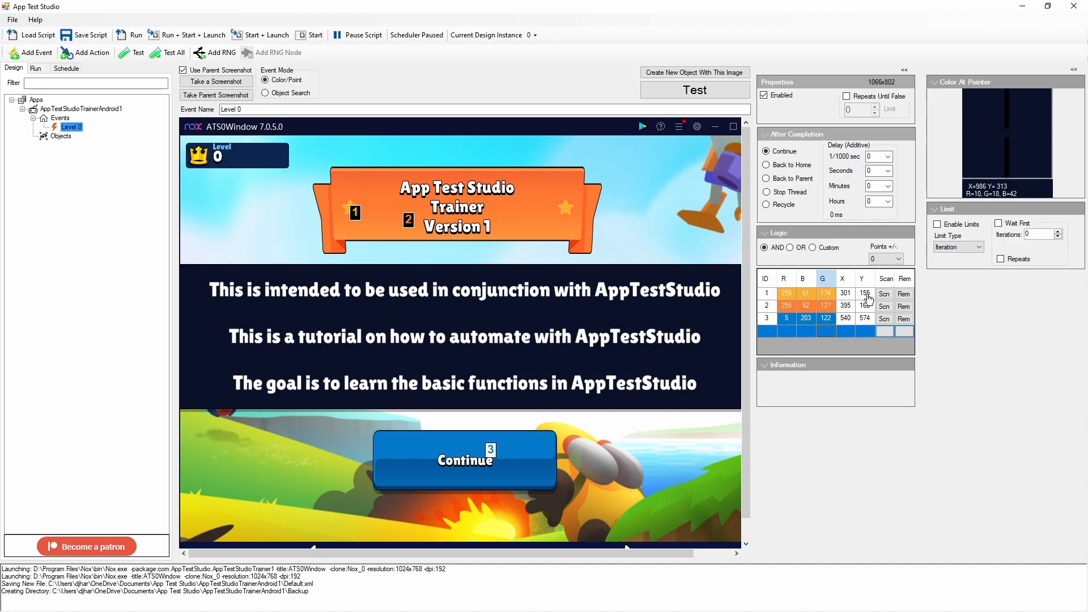
click(216, 156)
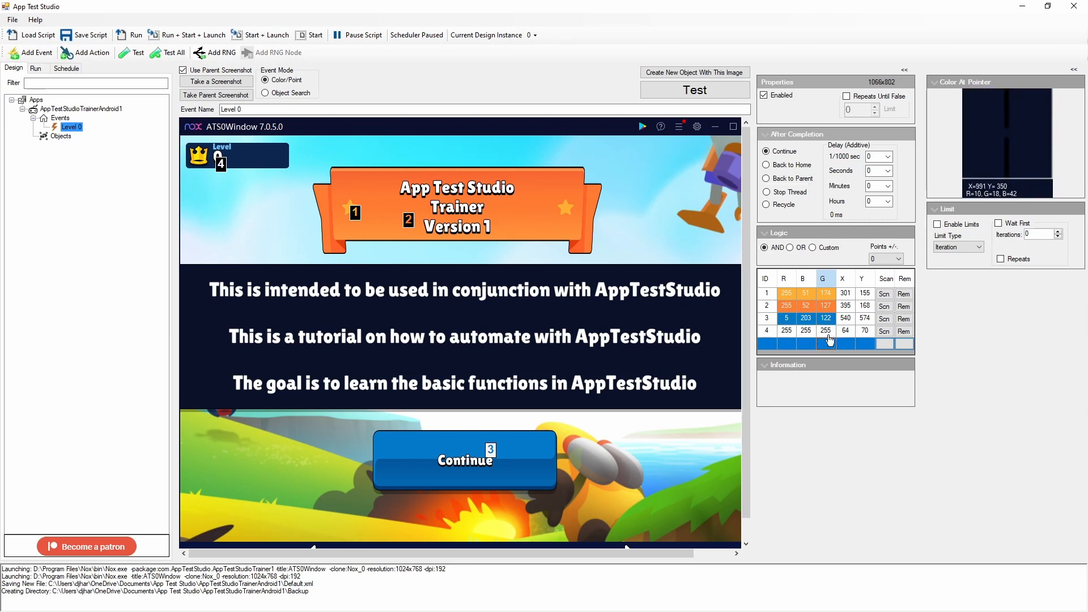
Step: Remove the color point on the level digit from the Level 0 event
click(905, 332)
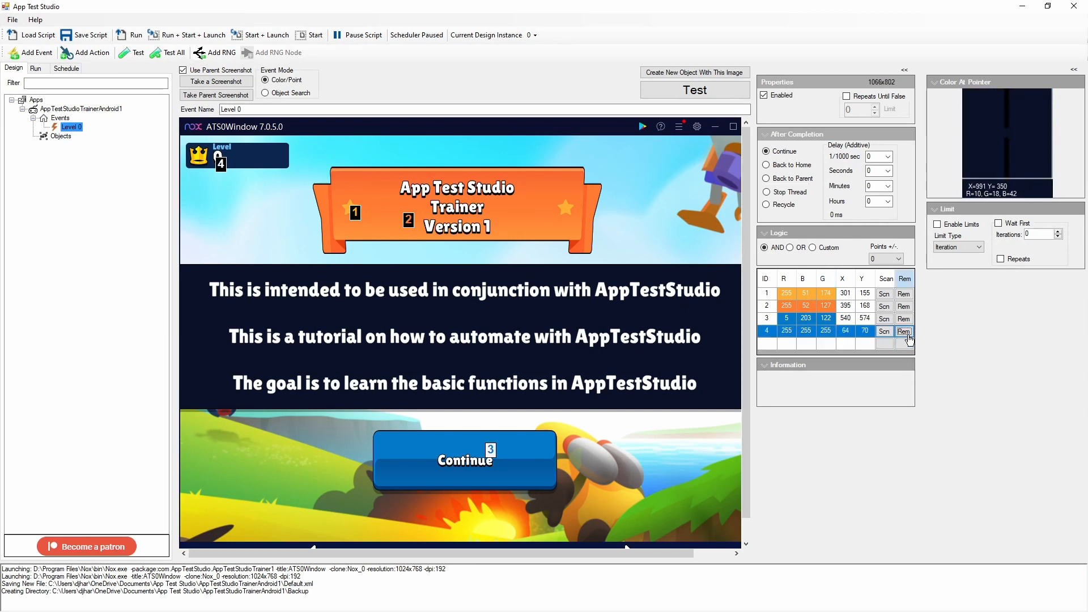
click(905, 332)
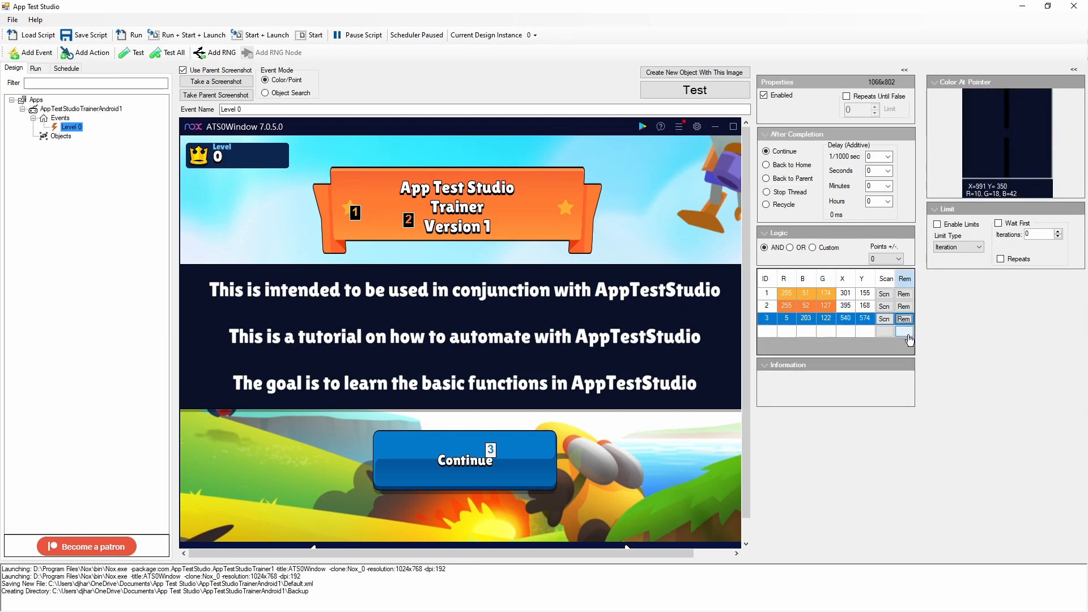
click(801, 333)
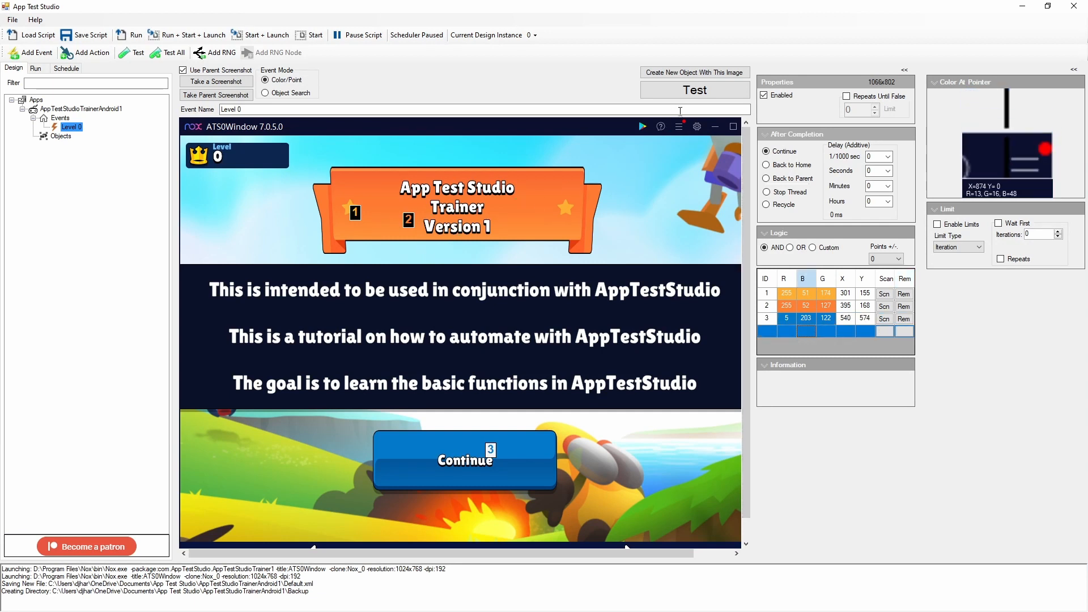
Step: Test the Level 0 event against the emulator's Level 0 page, re-test it in the enlarged results window and close the results
click(688, 93)
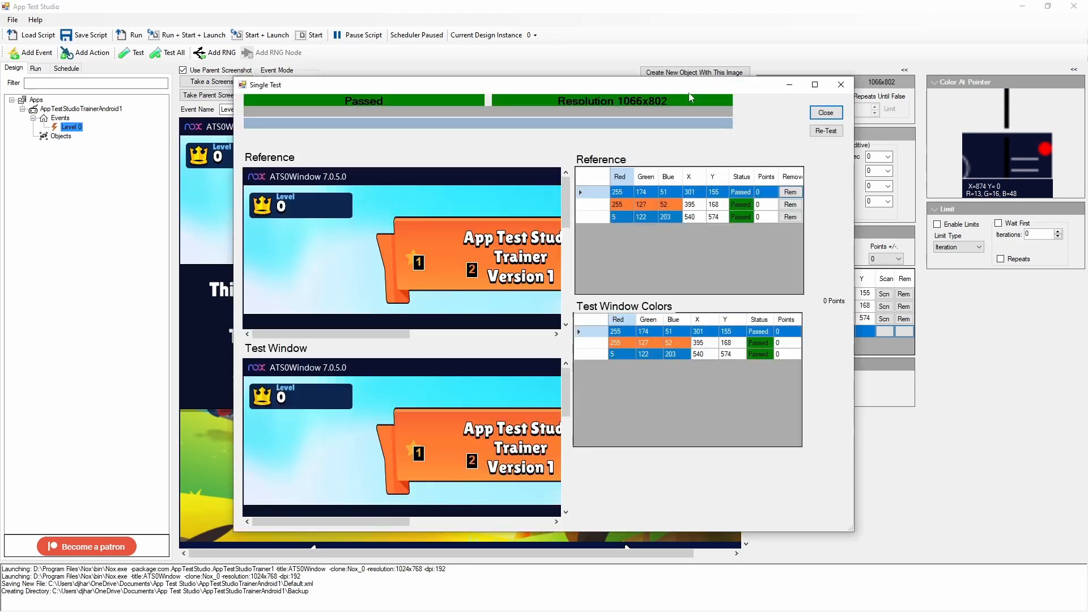
double_click(716, 85)
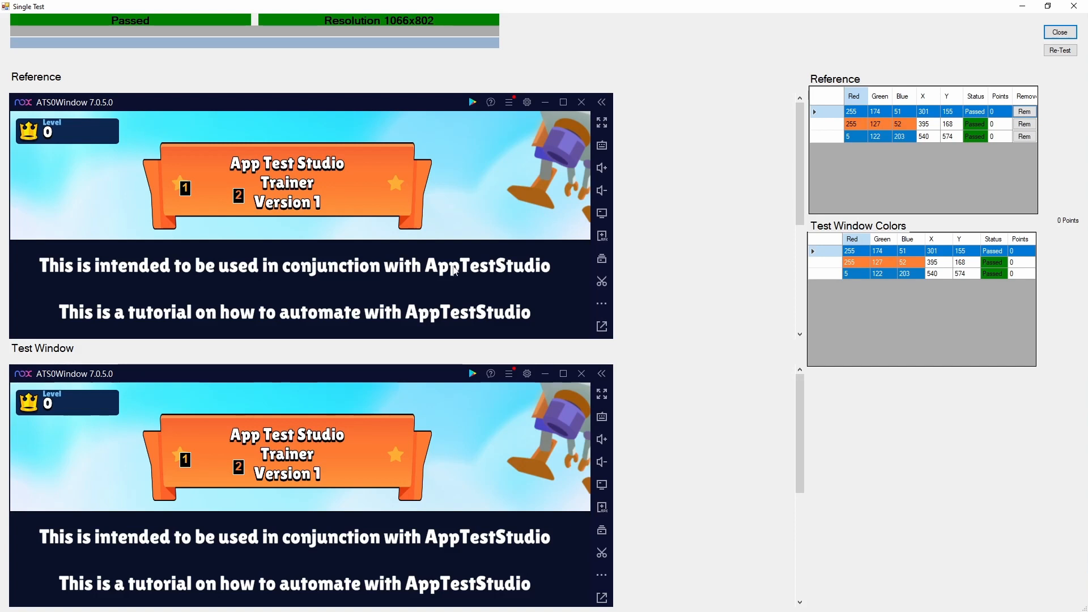
click(1065, 53)
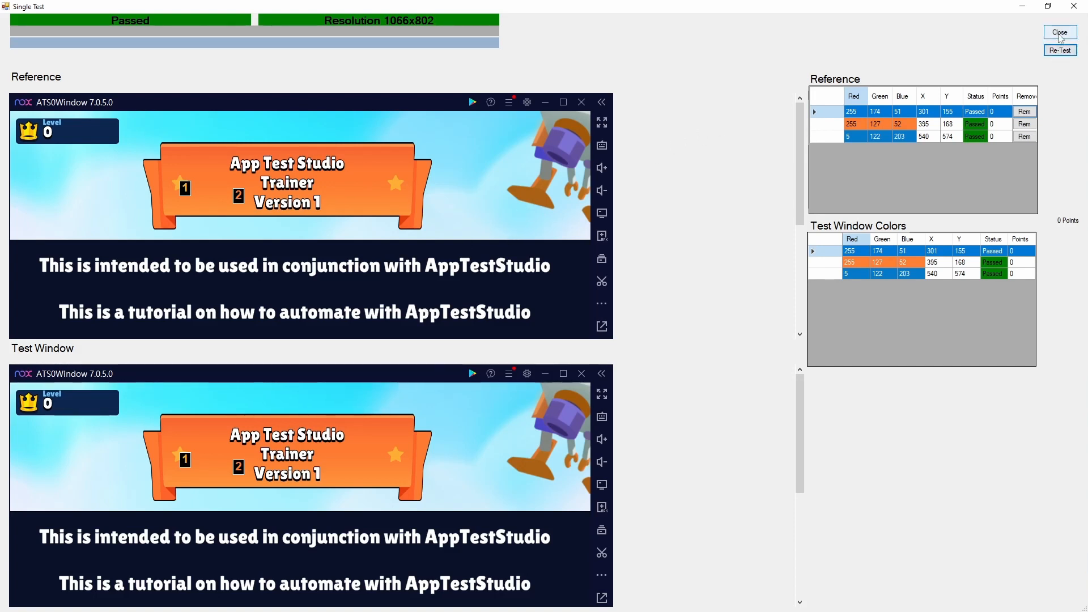
click(1061, 32)
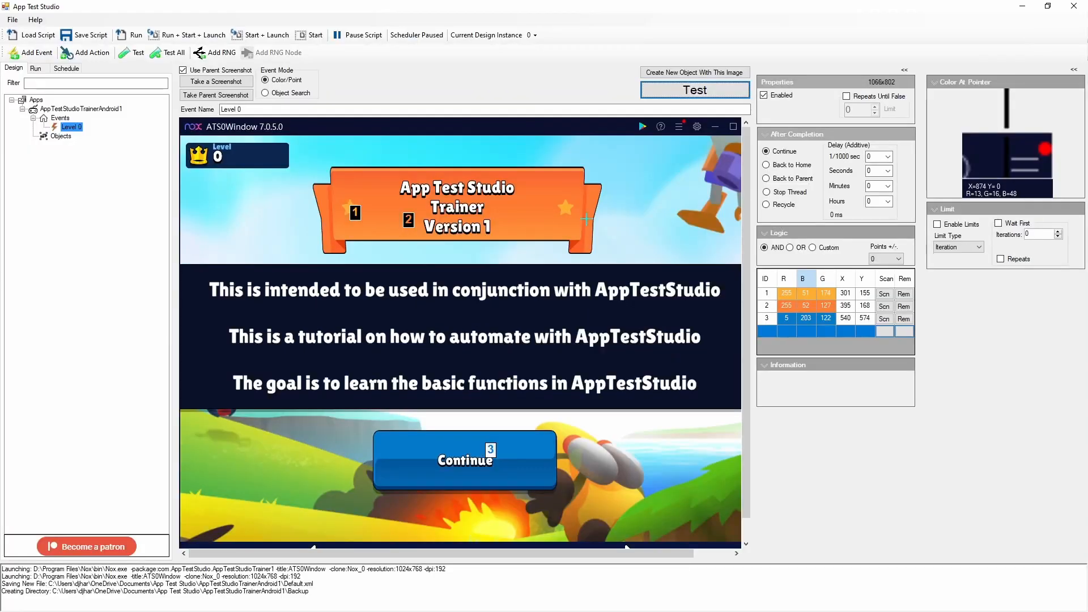
Step: Advance the emulator to the Level 1 page and test the Level 0 event against it in an enlarged results window
key(alt+Tab)
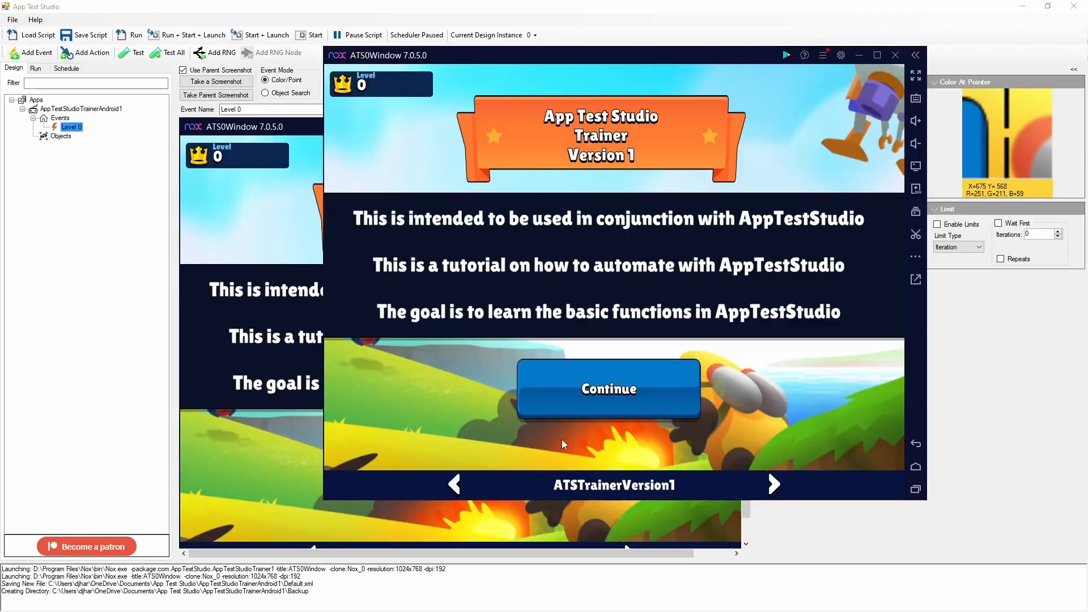
click(775, 485)
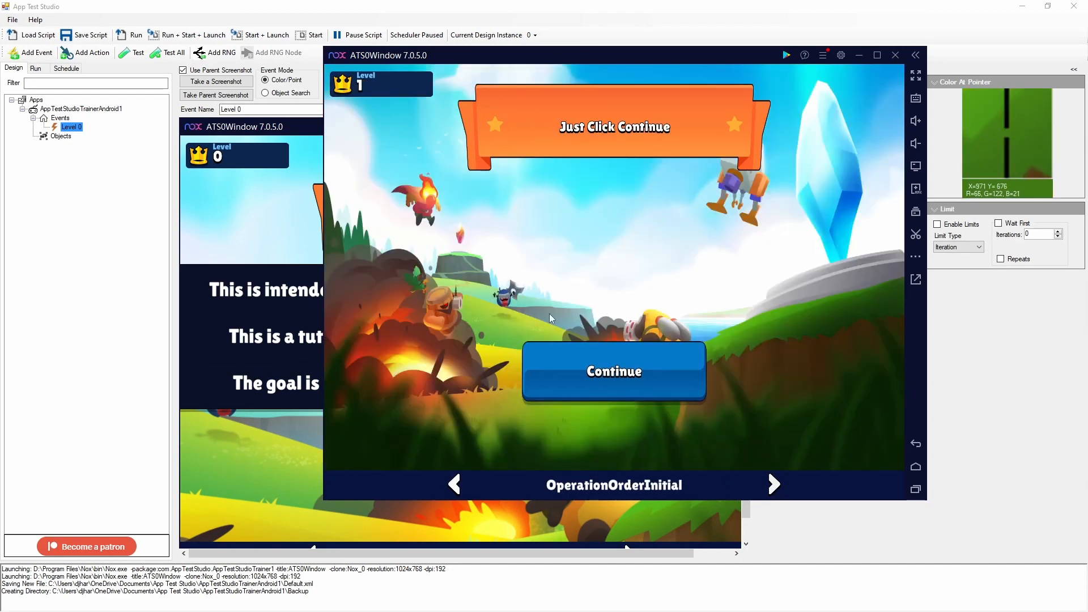
key(alt+Tab)
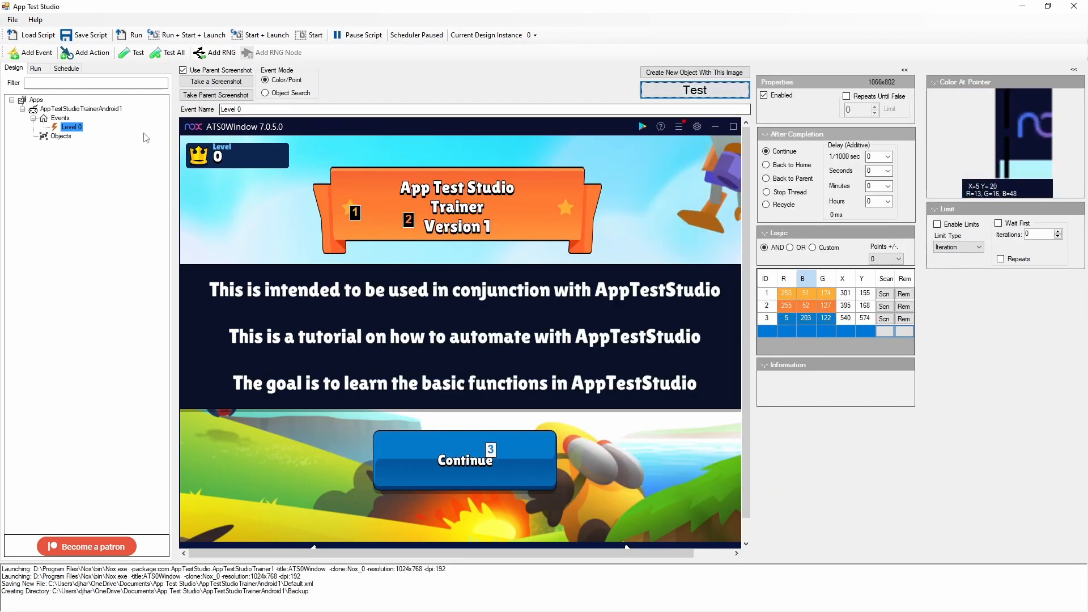
click(695, 90)
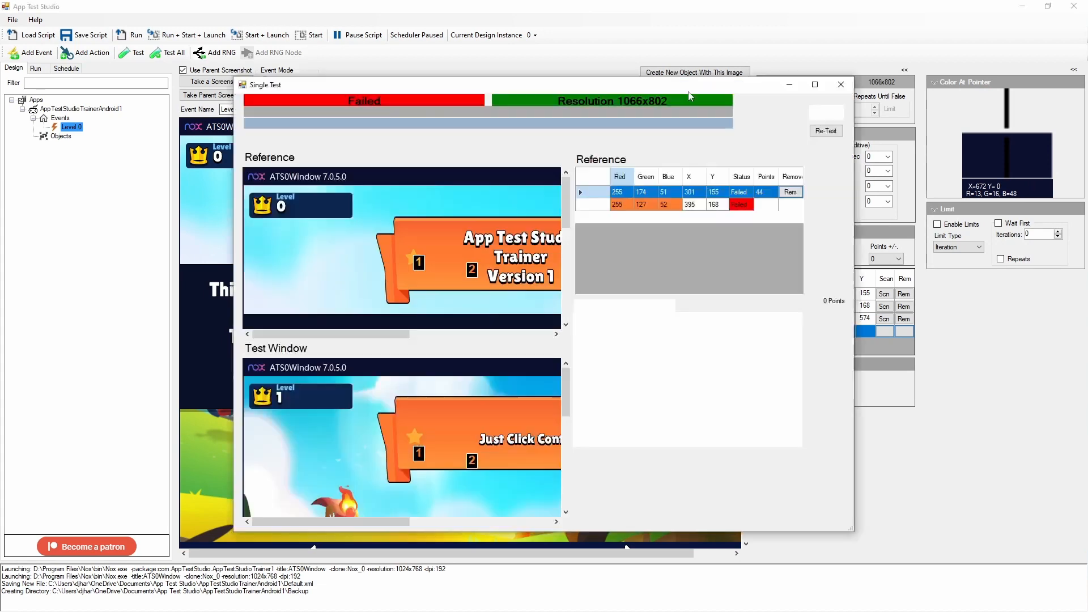
double_click(721, 85)
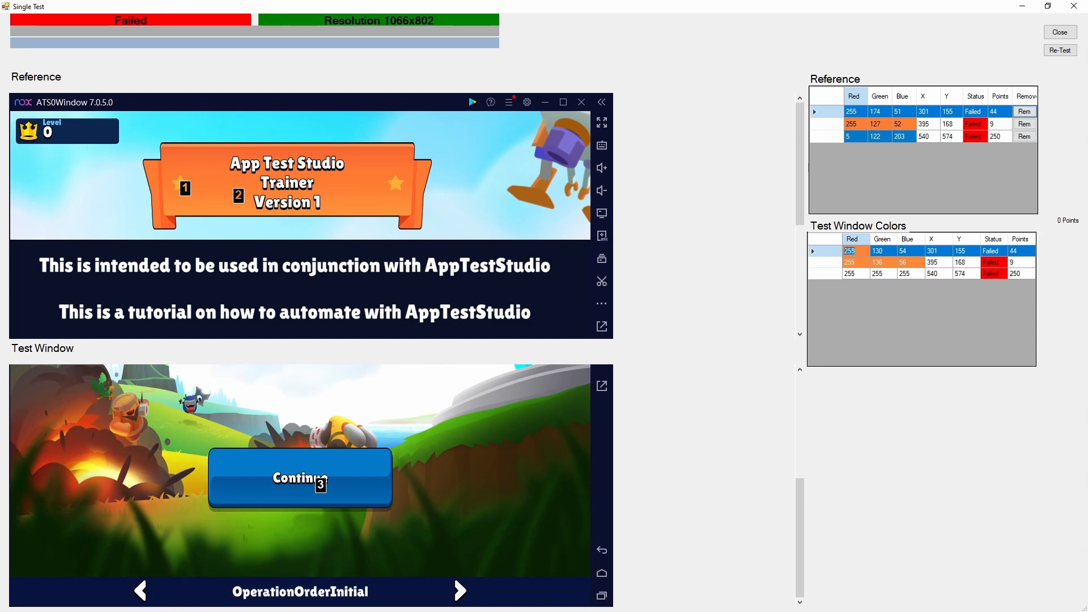
Step: Compare each point's reference colors with the test window colors and their point differences, and close the test results
click(875, 263)
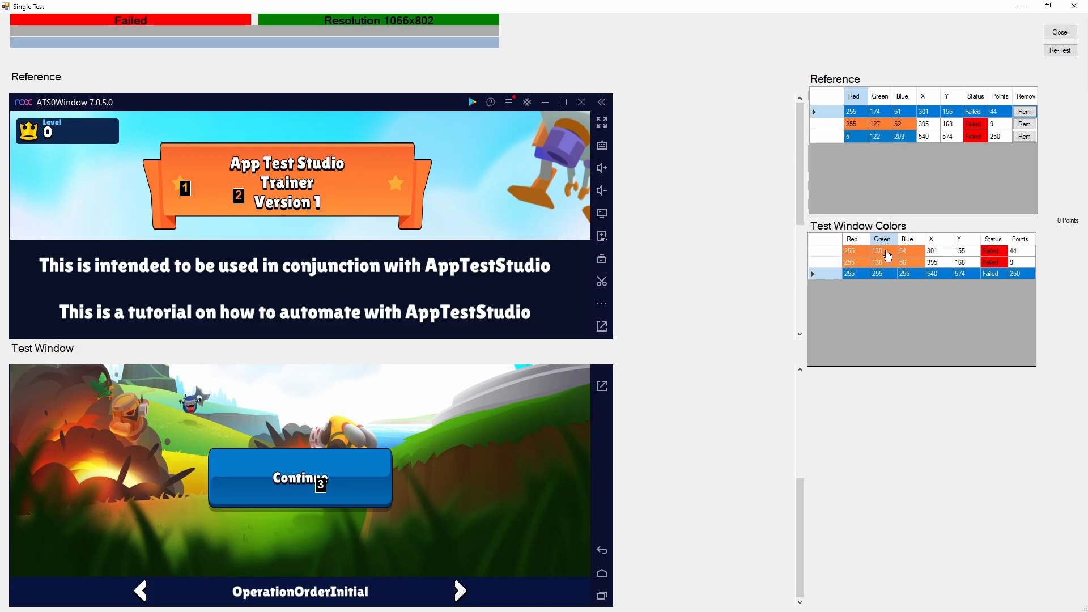
click(888, 257)
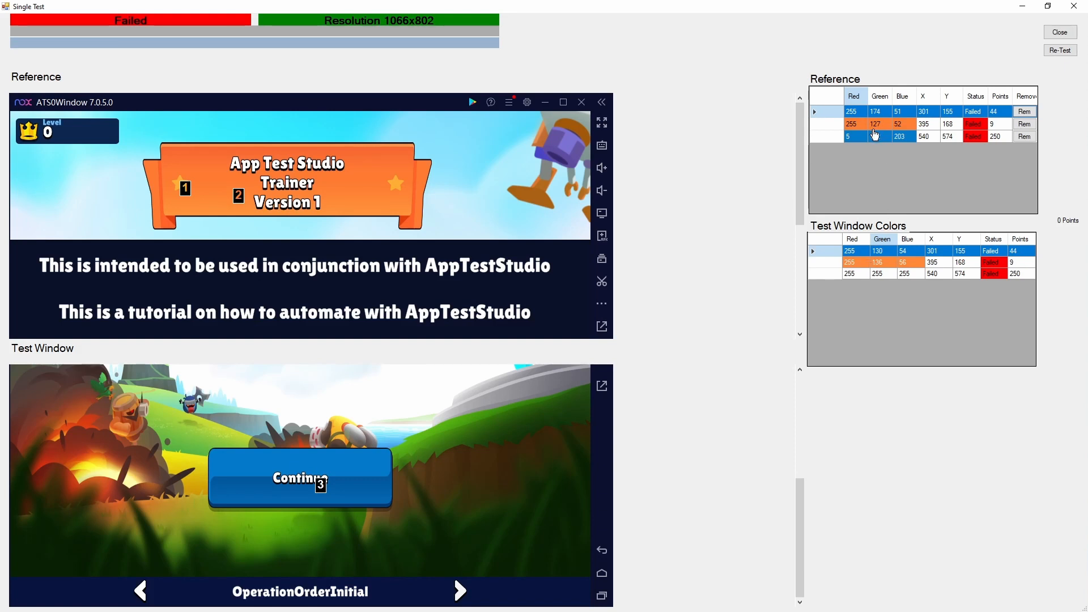
click(861, 138)
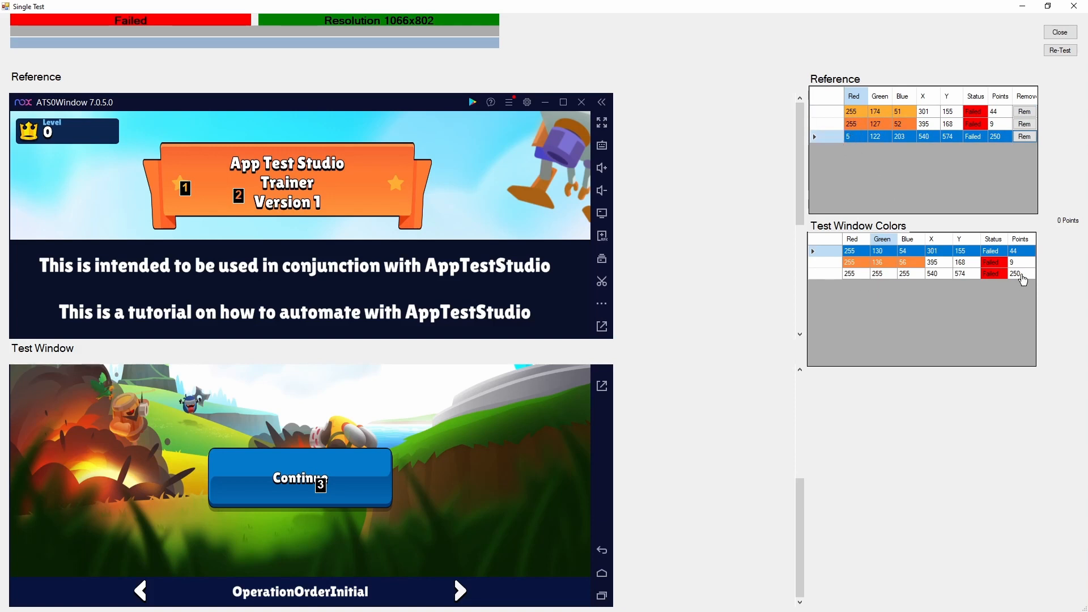
click(1024, 275)
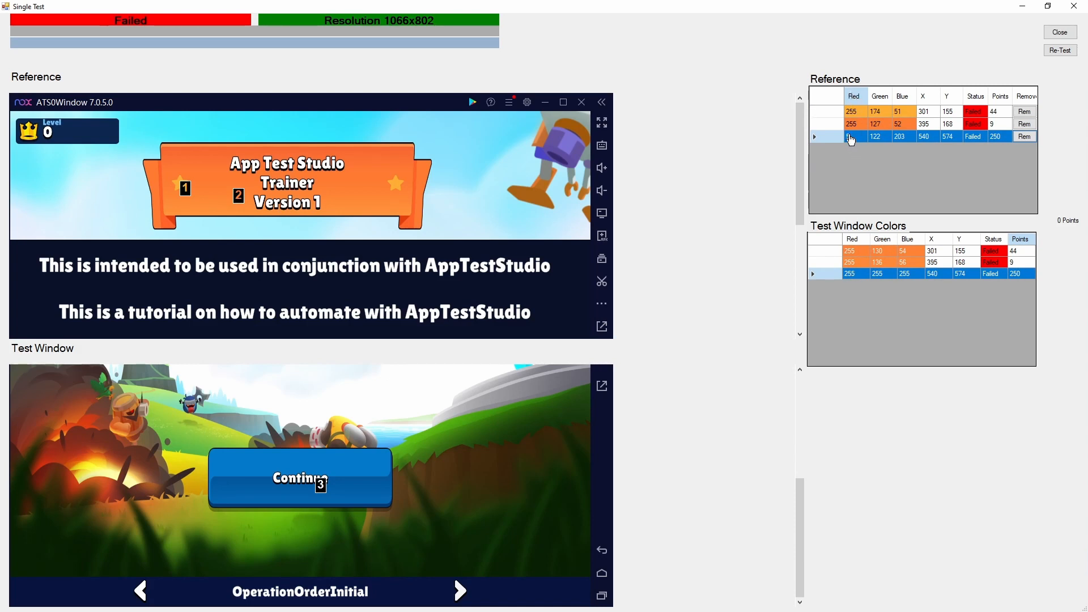
click(855, 275)
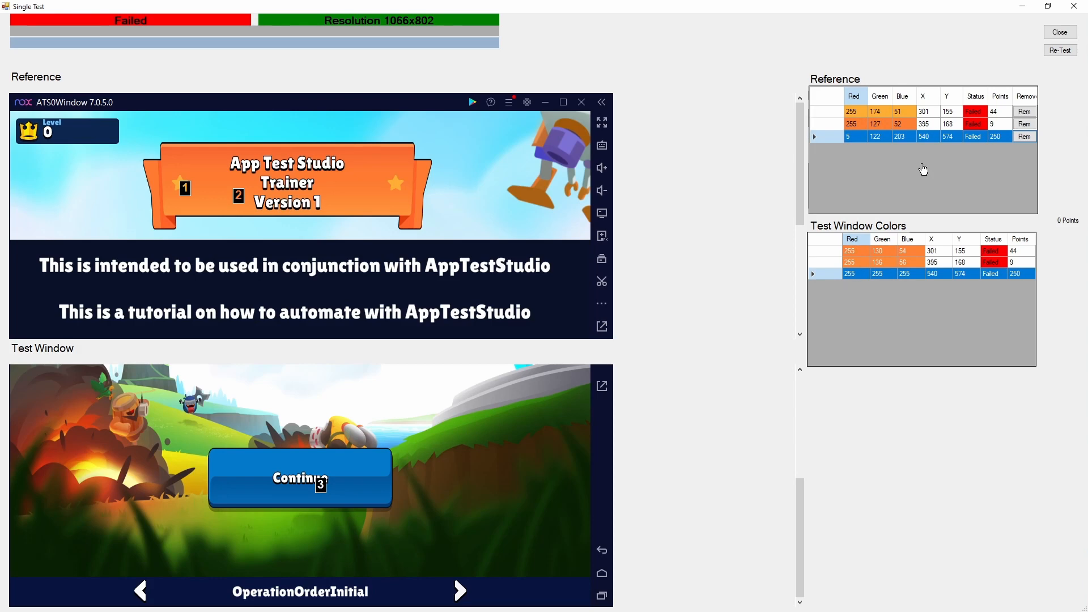
click(1061, 33)
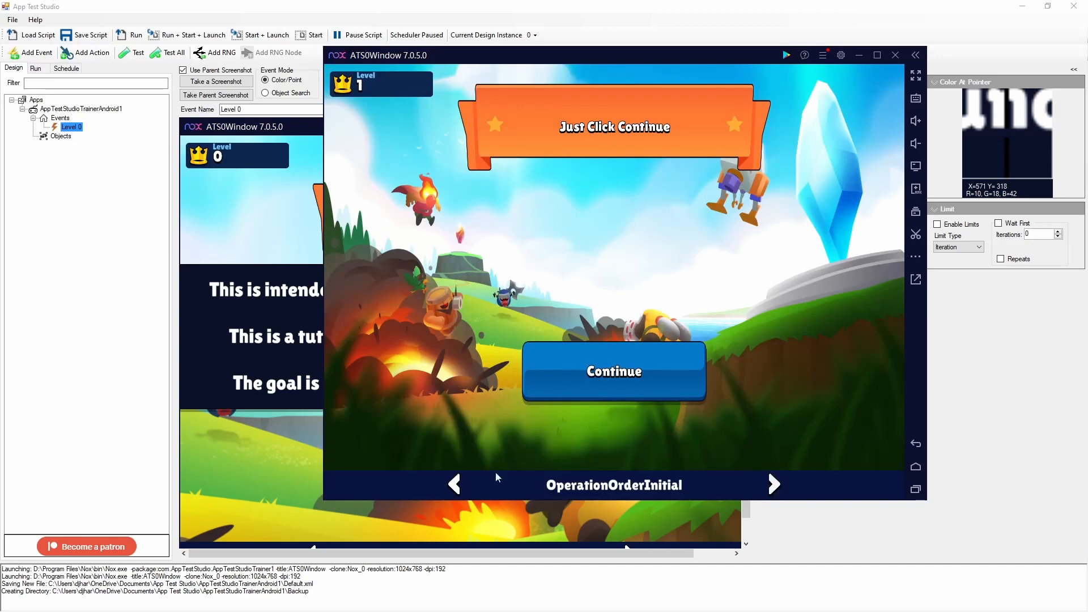
Step: Return the emulator to the Level 0 page and add an action under the Level 0 event in App Test Studio
click(454, 485)
click(102, 216)
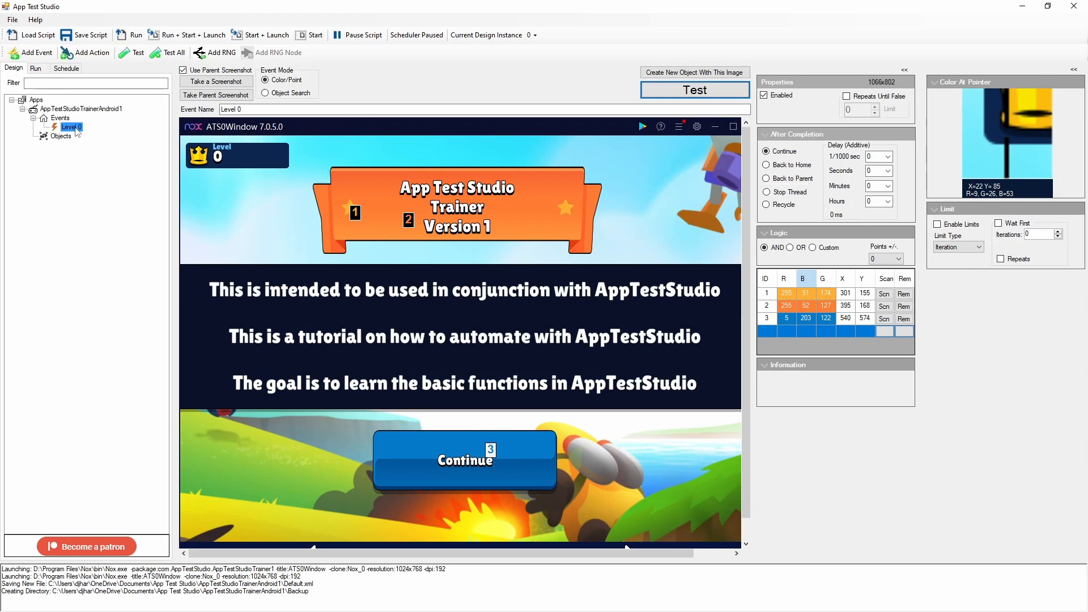
right_click(78, 132)
click(96, 151)
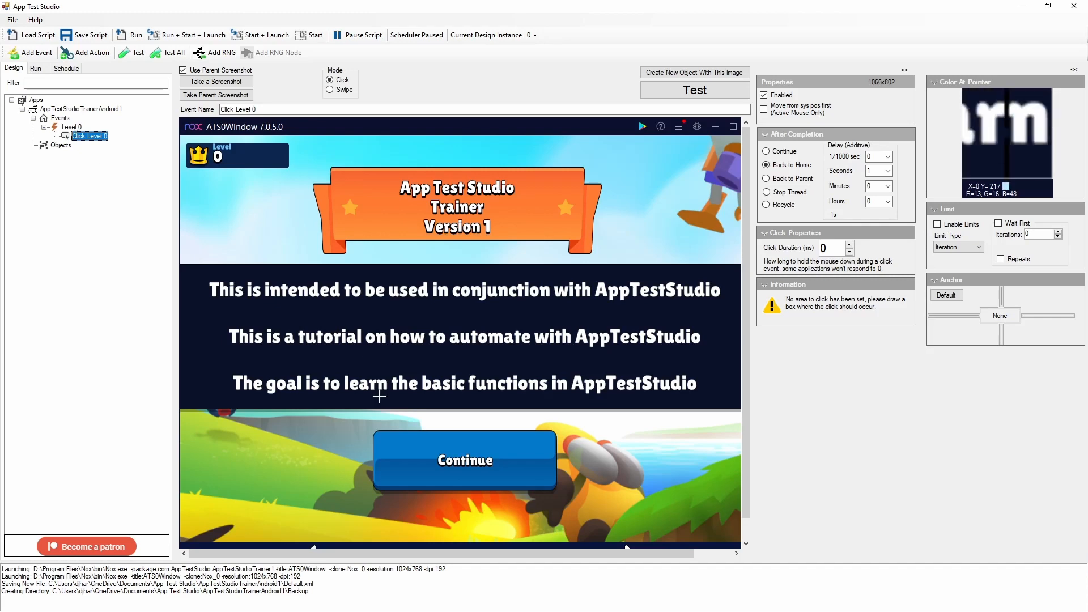
Step: Draw the Click Level 0 action's click area over the Continue button, about 297 wide by 76 high, and review it against its parent event
click(70, 127)
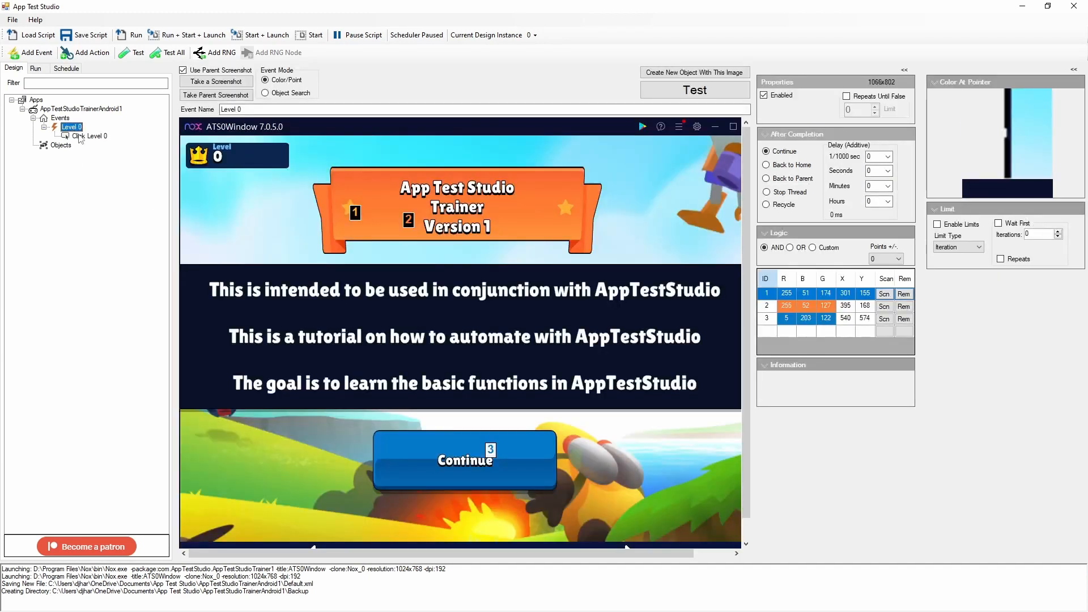
click(80, 137)
drag(382, 436, 550, 479)
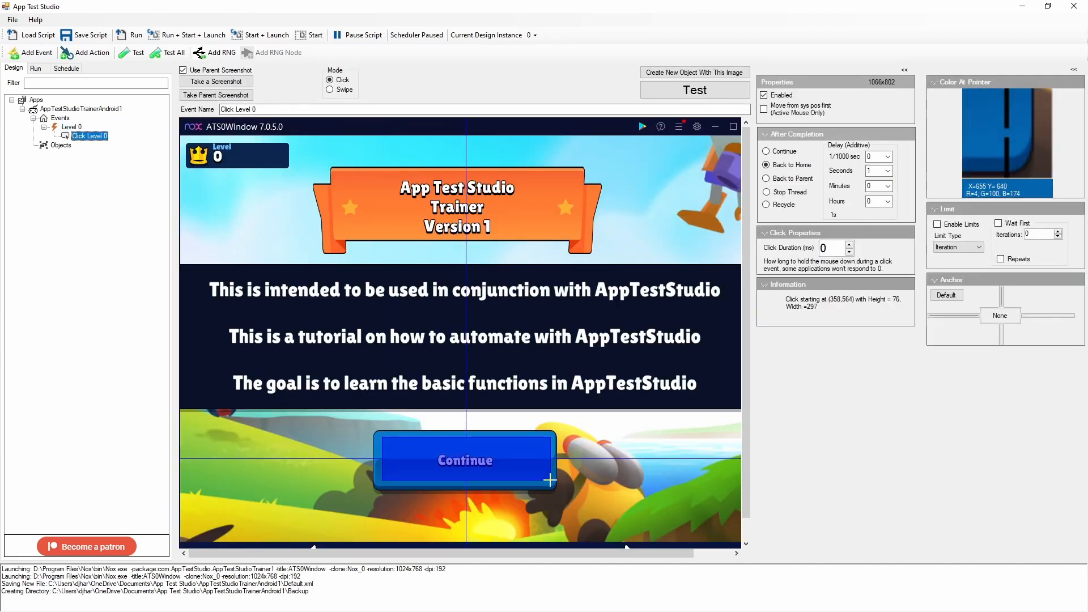
click(71, 128)
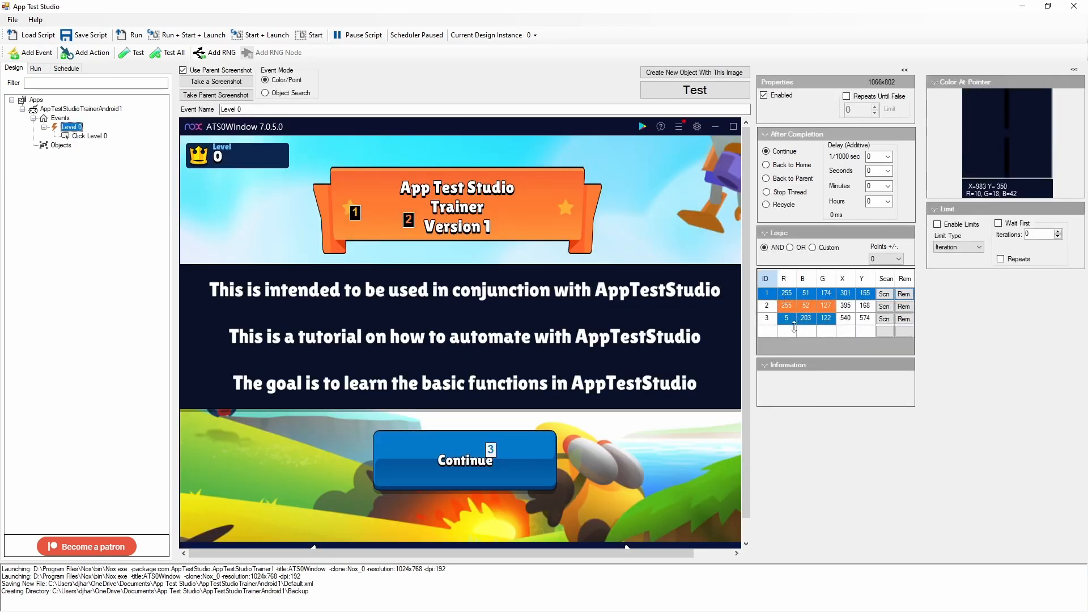
click(89, 136)
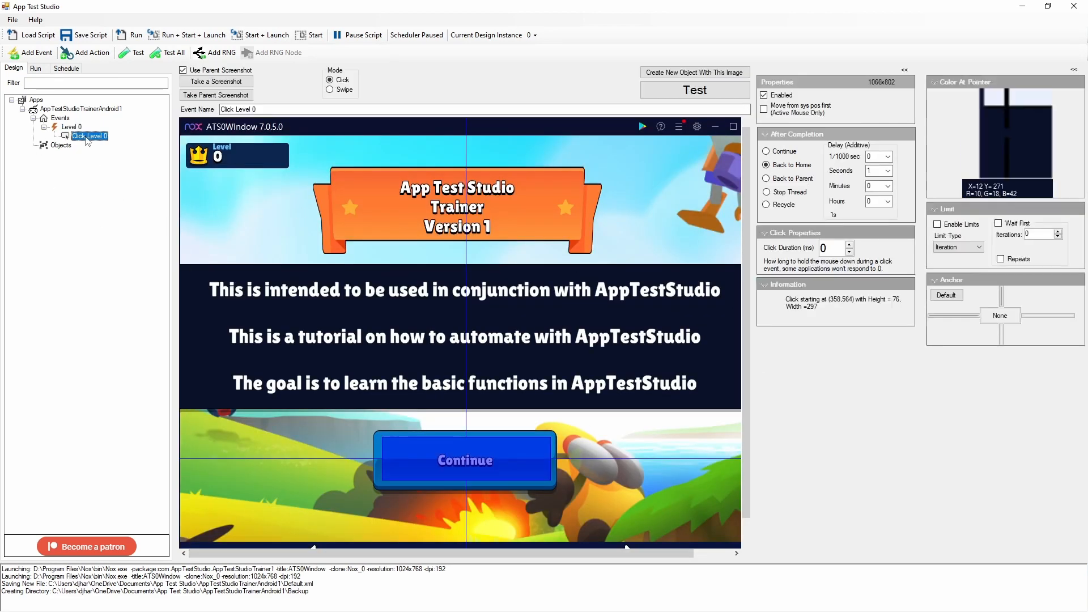
Step: Run the script and shorten the run timeline's span to 25 seconds
click(132, 35)
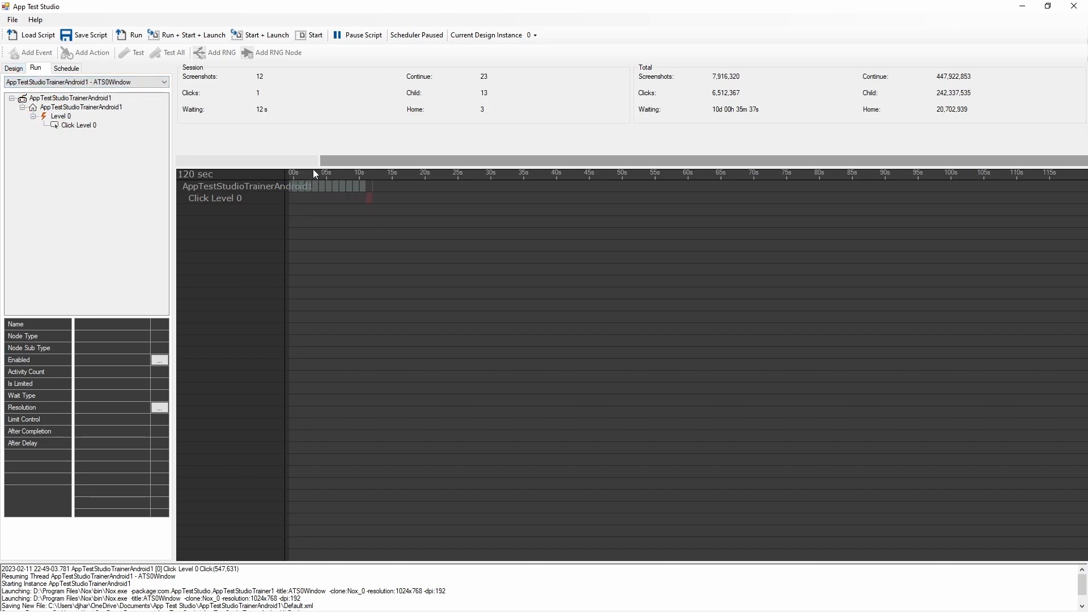
drag(318, 161, 191, 163)
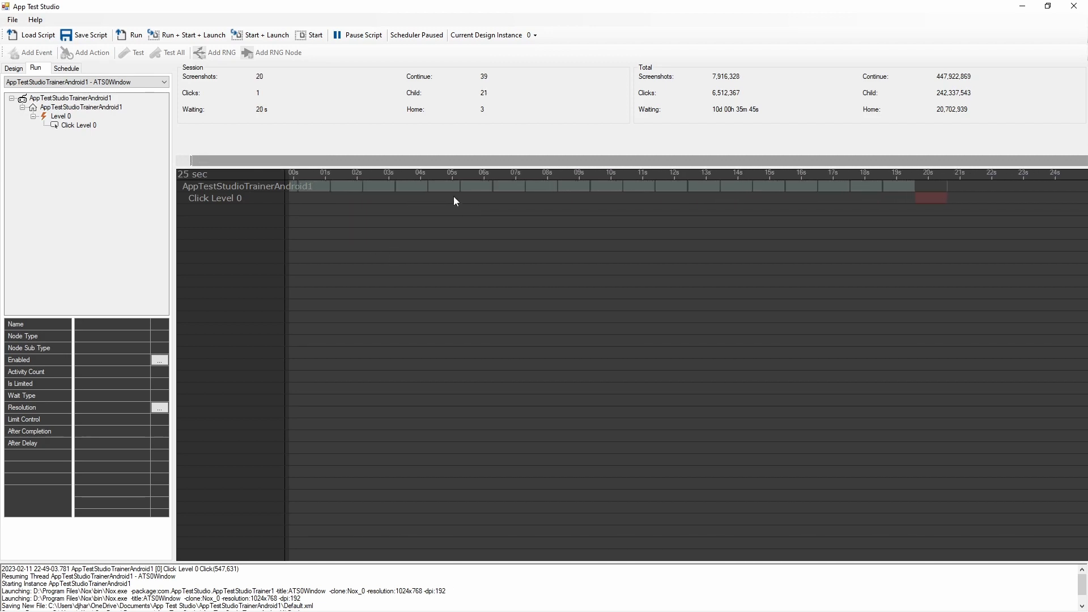
Step: Check the loop delay in the AppTestStudioTrainerAndroid1 app's general settings
click(12, 69)
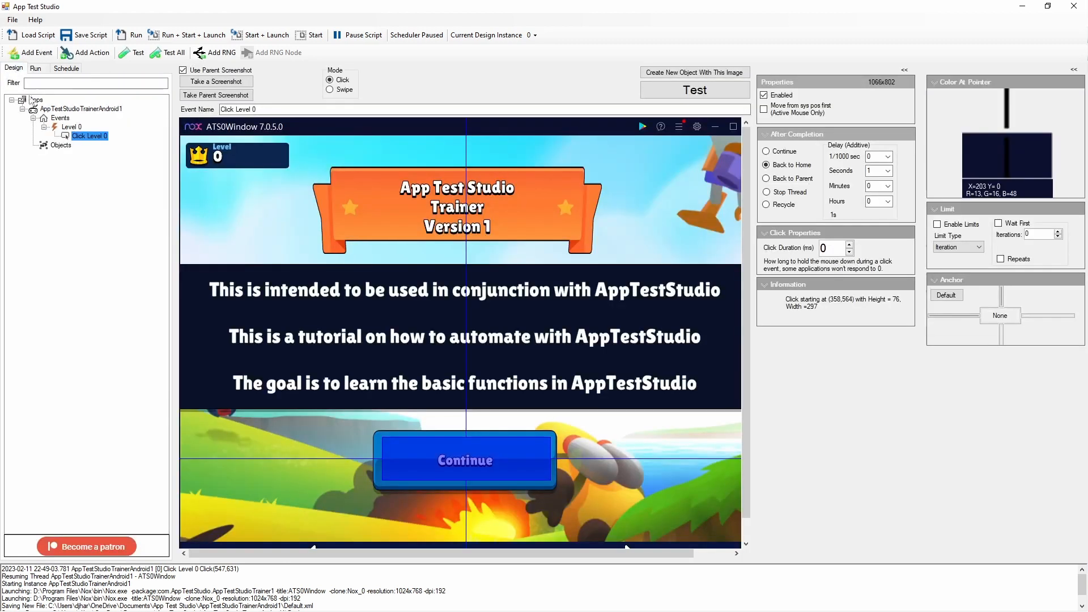
click(60, 117)
click(79, 109)
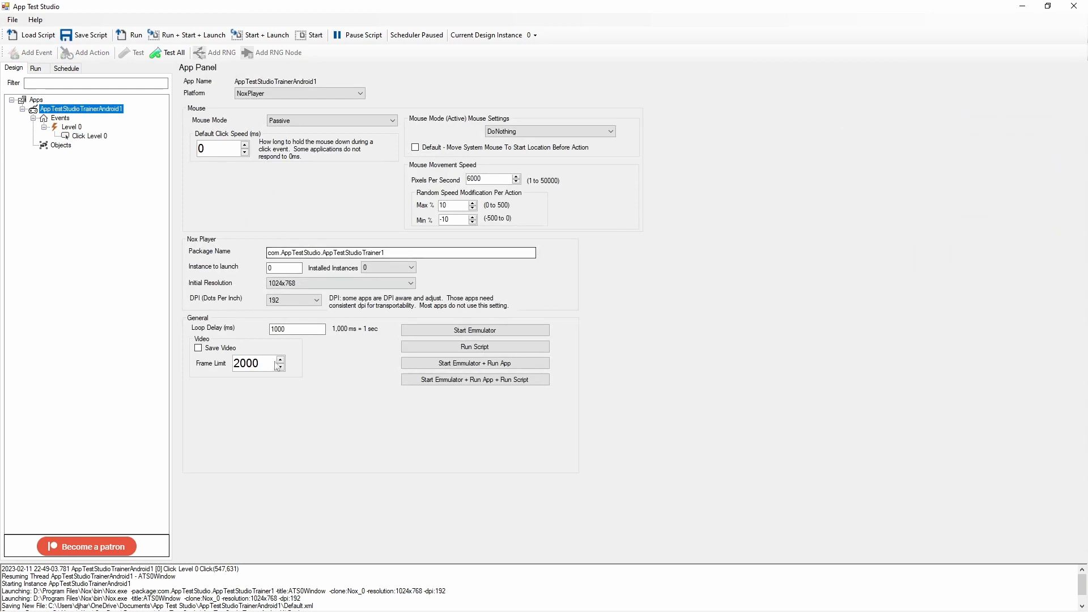
double_click(297, 331)
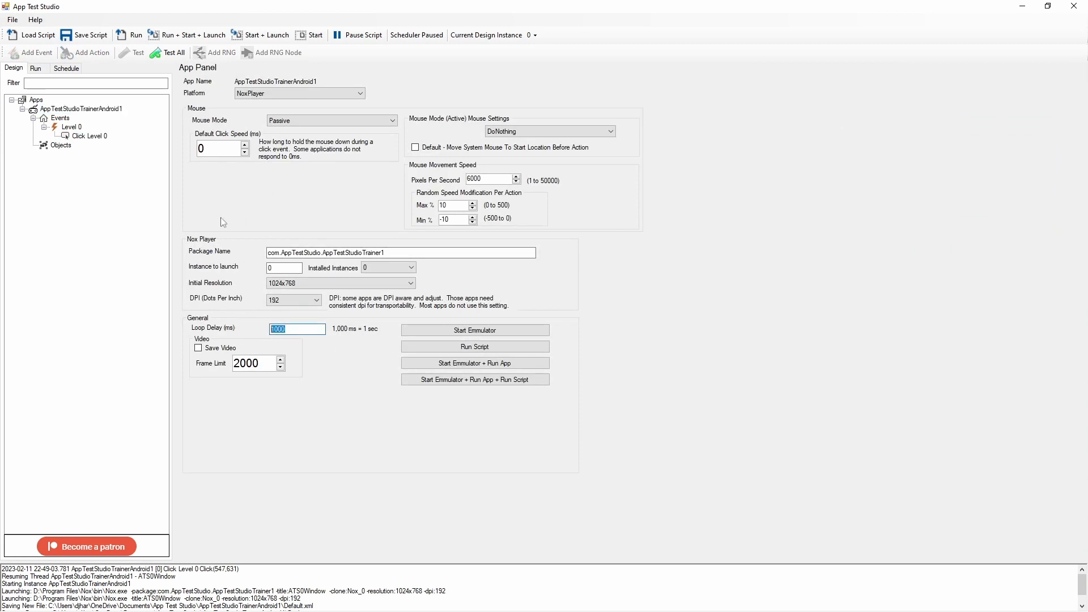
Step: Go back to the run timeline and return the emulator to the Level 0 page while the script runs
click(36, 68)
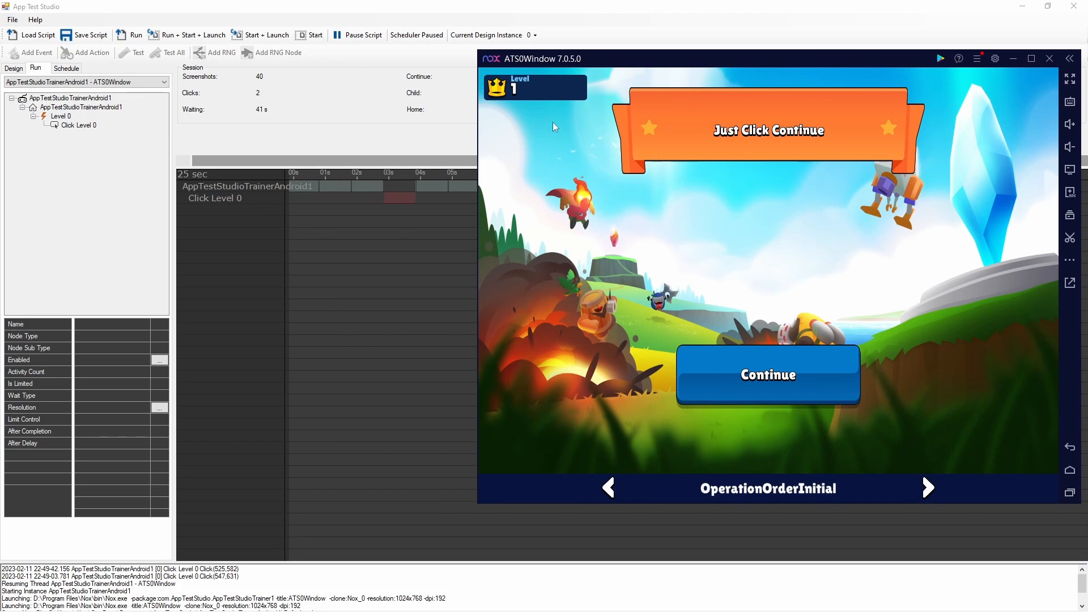
click(609, 490)
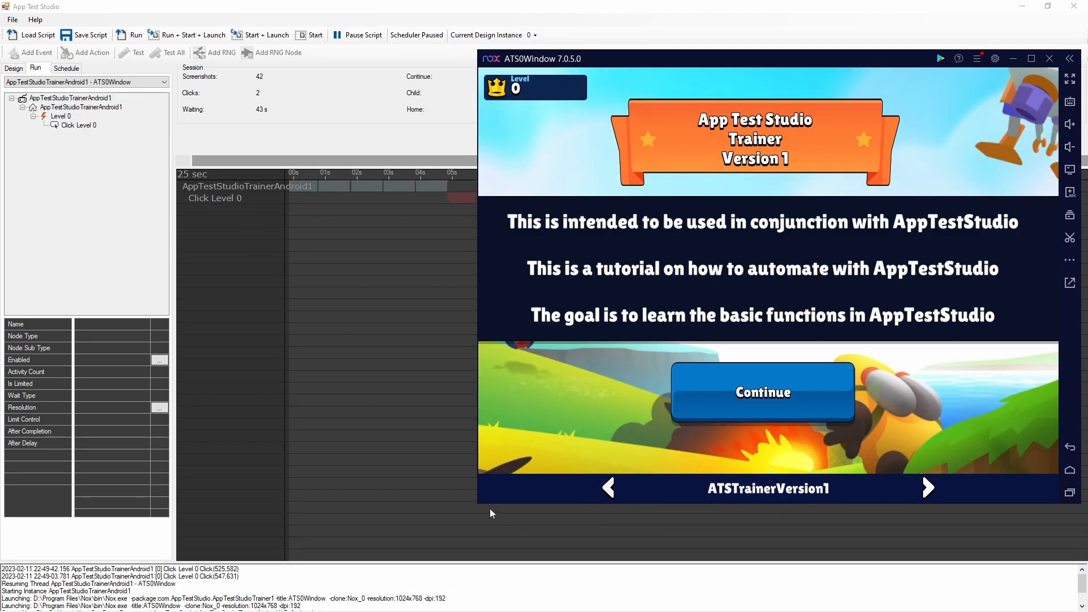